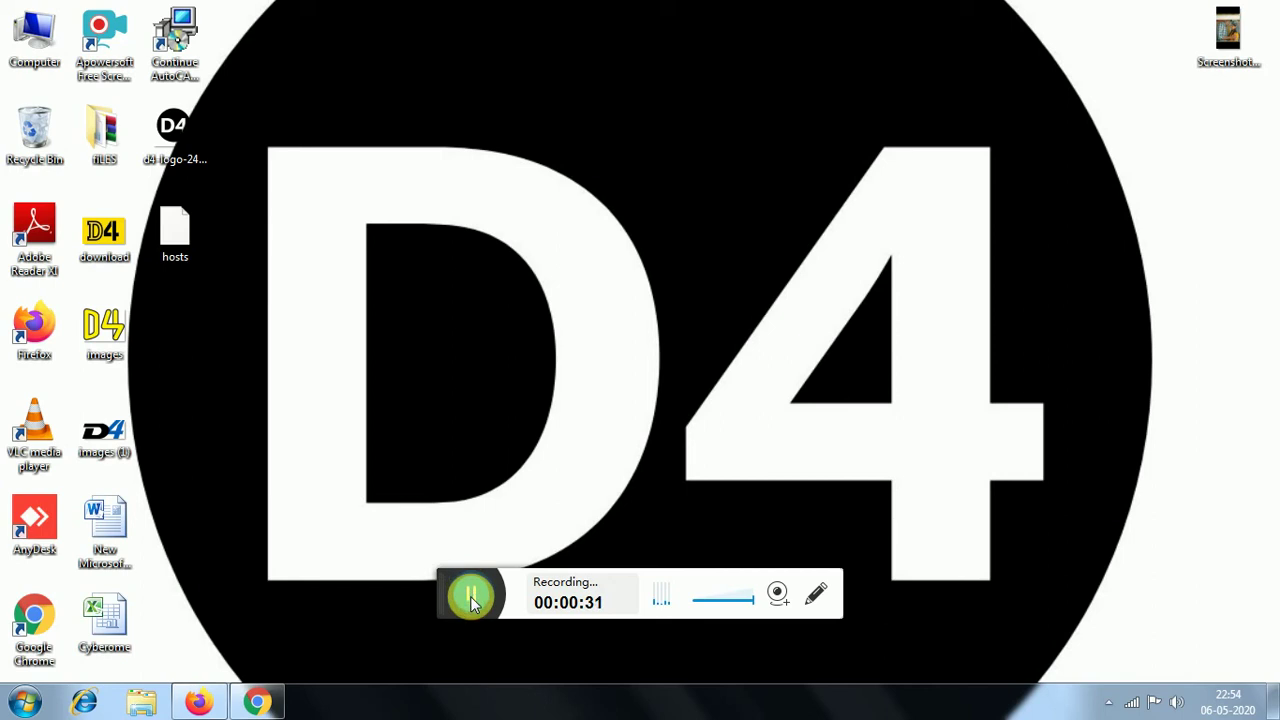
Open the Windows 7 Start menu to reach Control Panel.
left_click(22, 704)
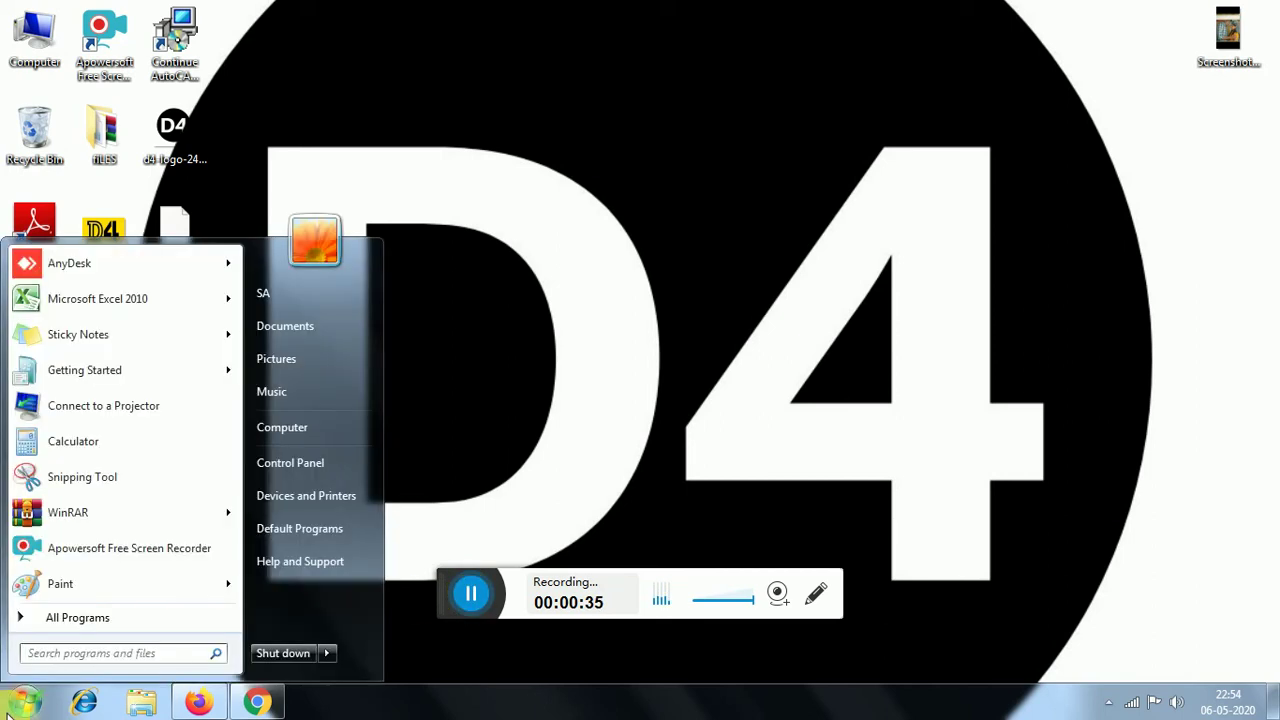
Open Control Panel from the Start menu and maximise its window.
left_click(320, 466)
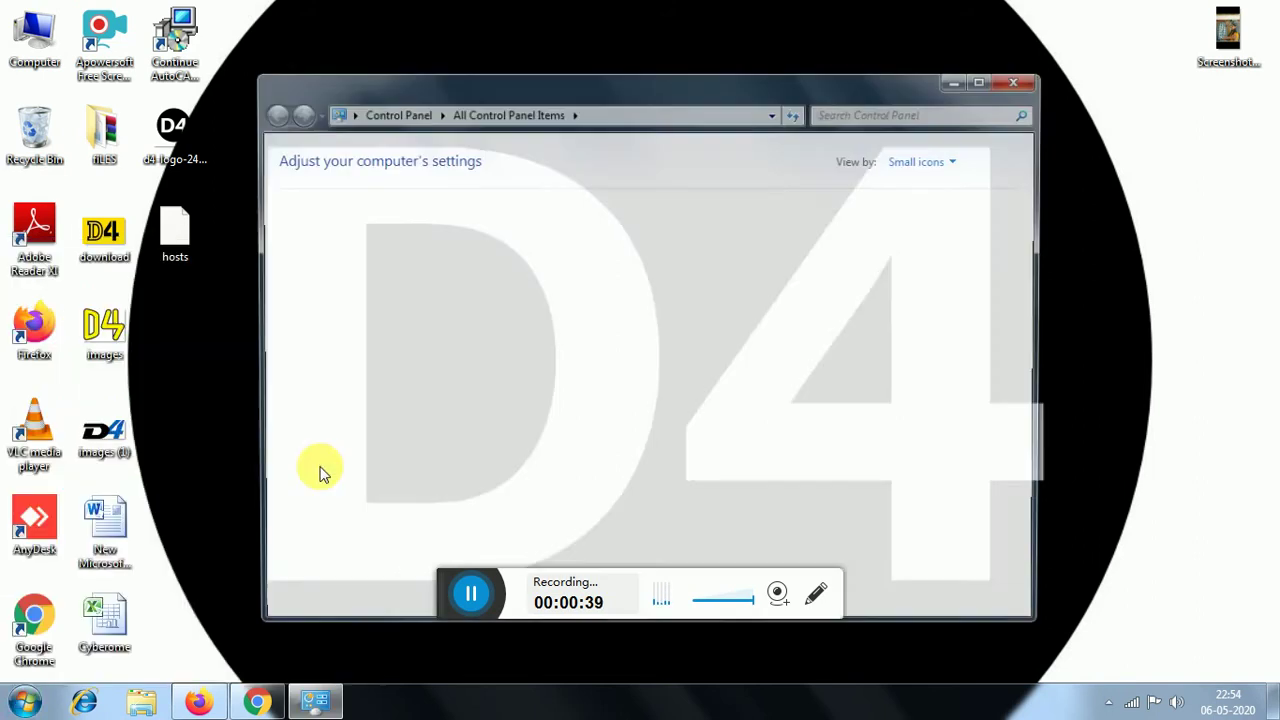
left_click_drag(757, 85, 682, 9)
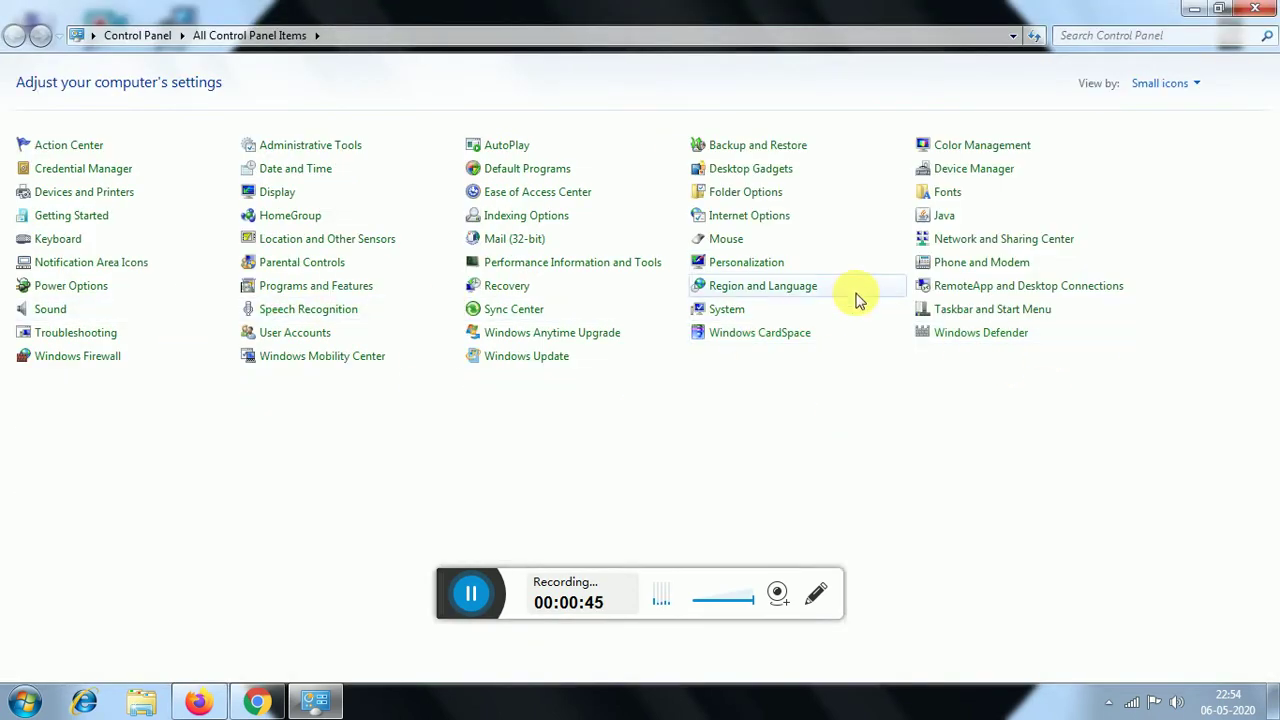
Visit Windows Update, switch View by to Category and back to Small icons, then reopen Windows Update.
left_click(528, 360)
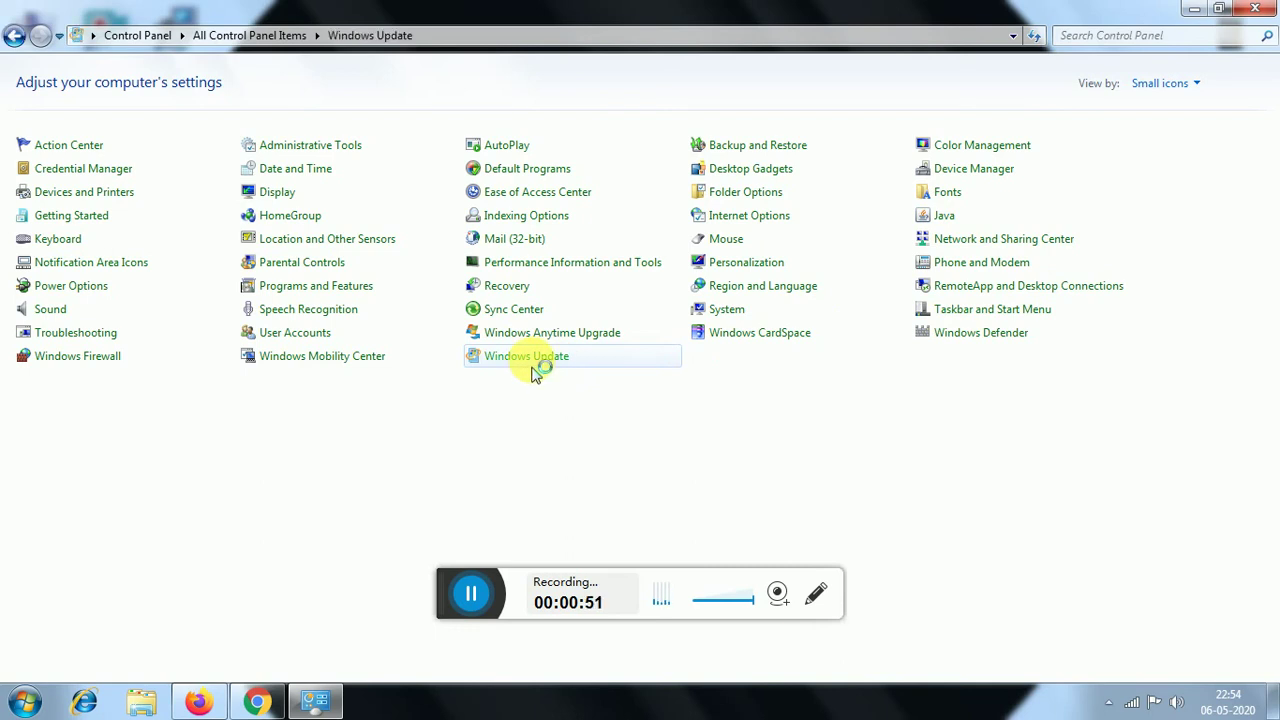
left_click(15, 38)
left_click(1196, 86)
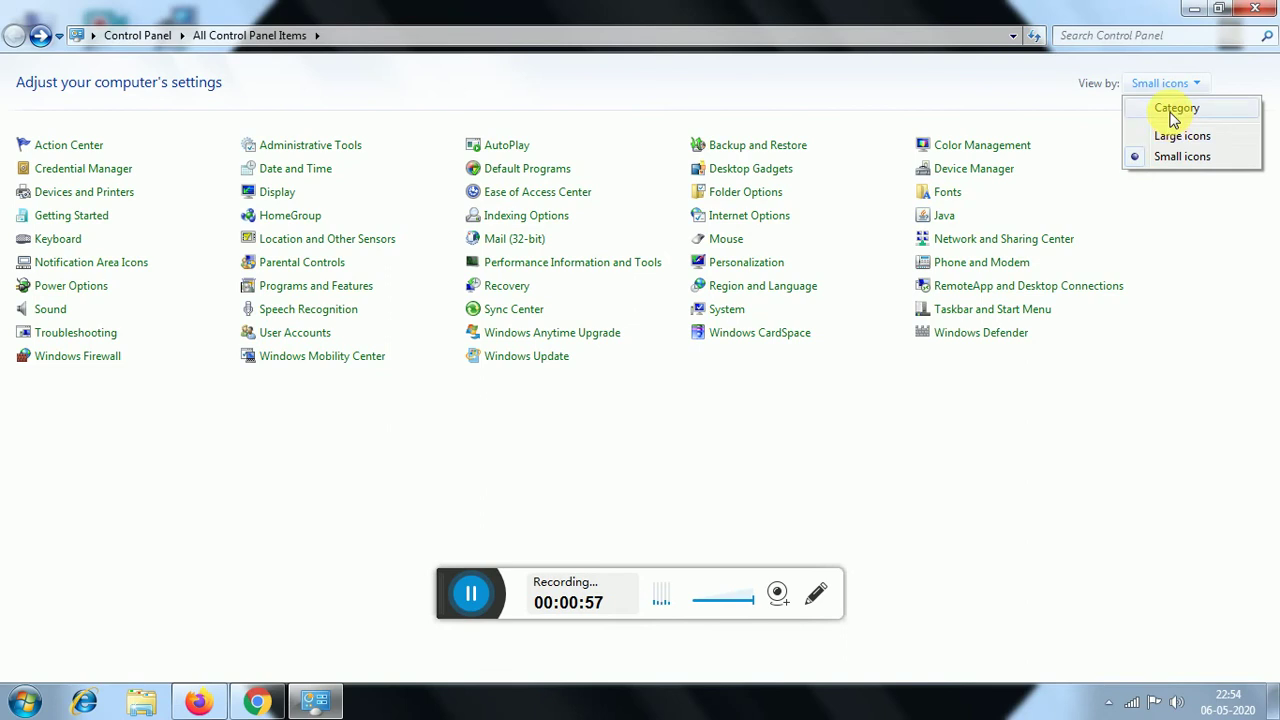
left_click(1173, 110)
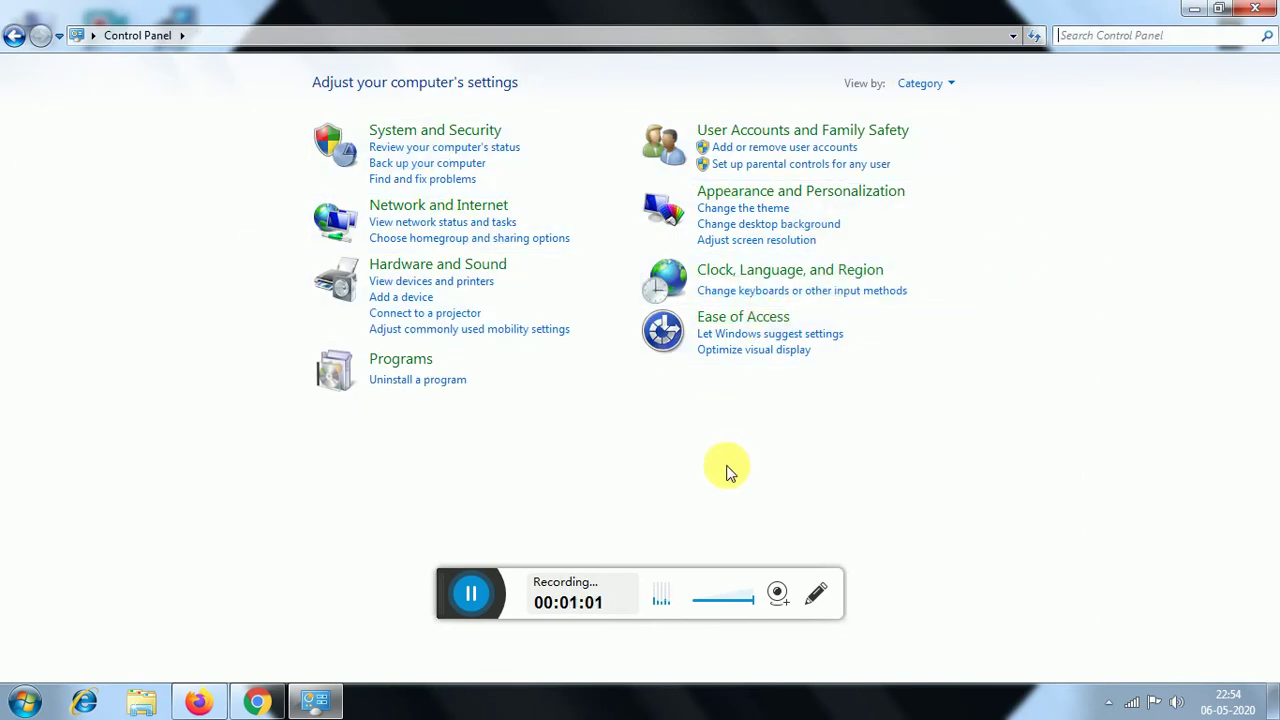
left_click(928, 85)
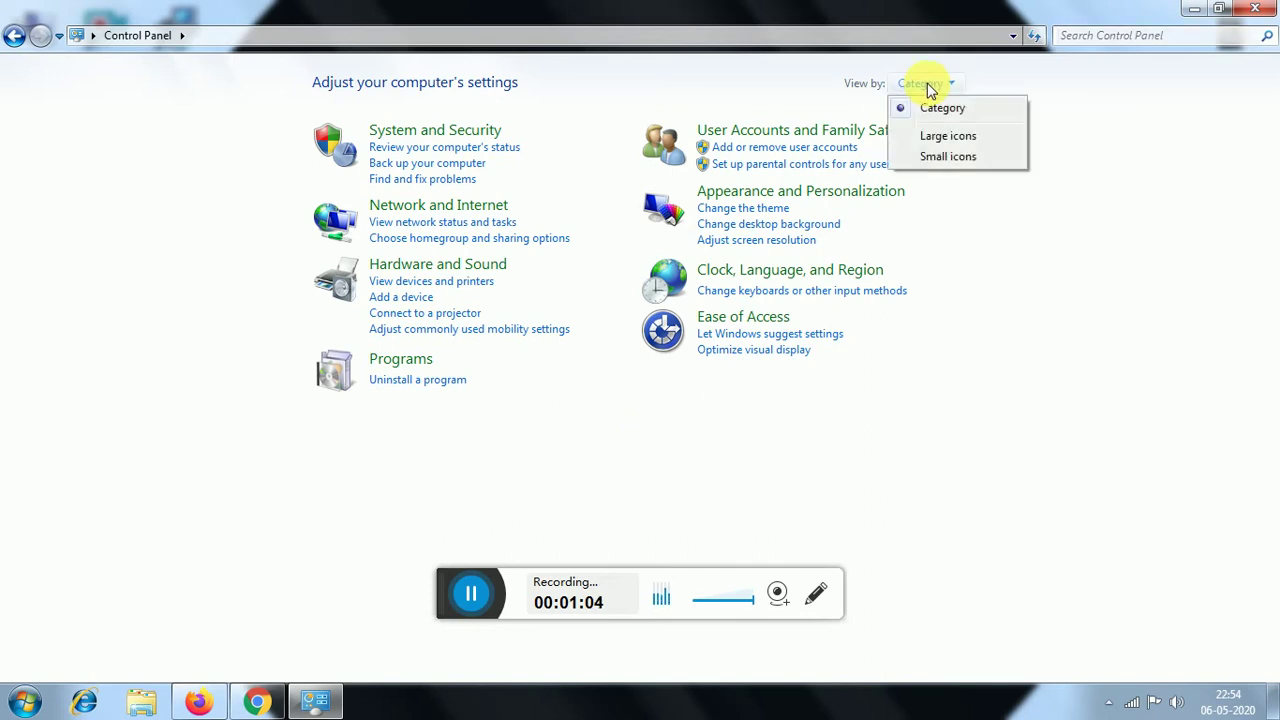
left_click(940, 160)
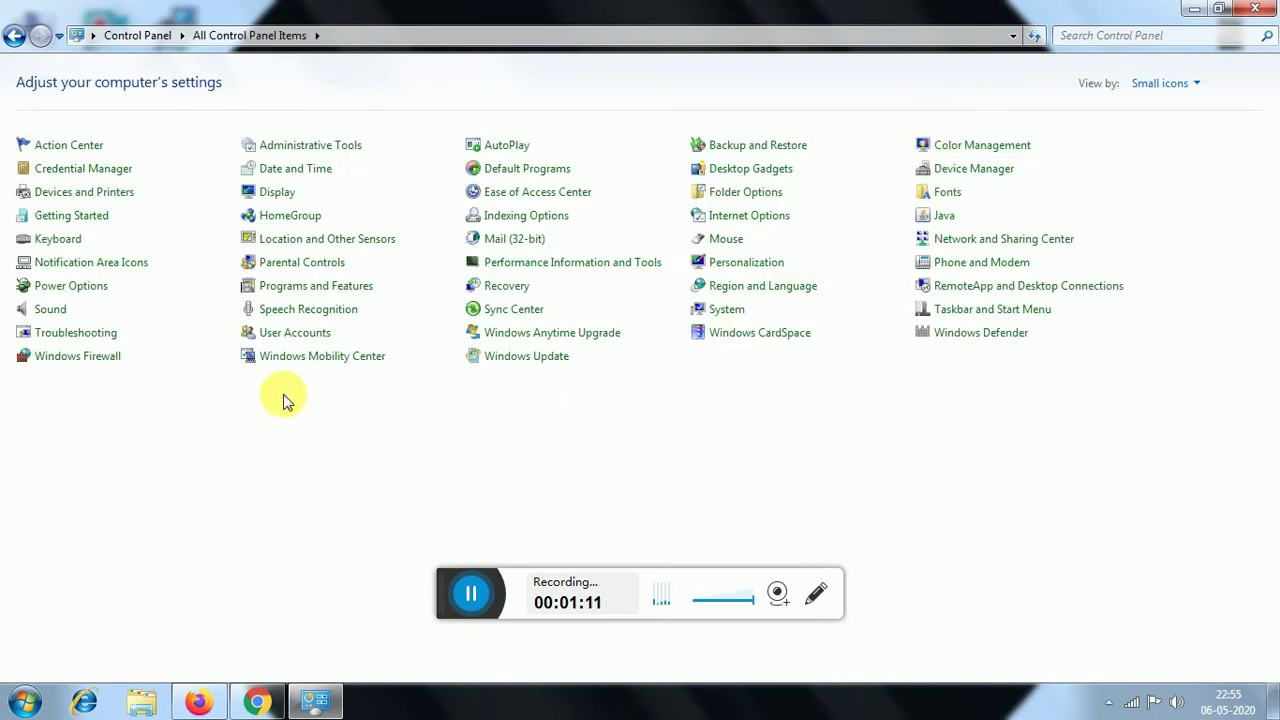
left_click(526, 366)
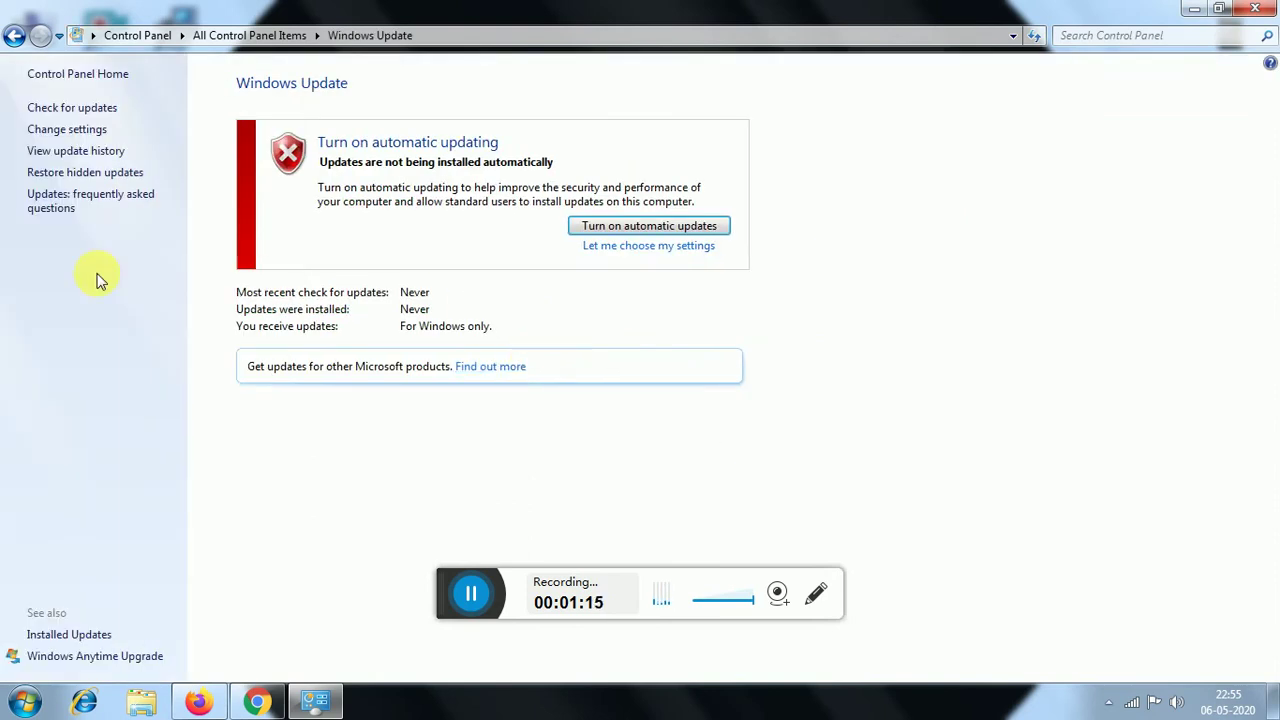
Set important updates to 'Never check for updates (not recommended)', untick 'Allow all users to install updates', and confirm.
left_click(67, 134)
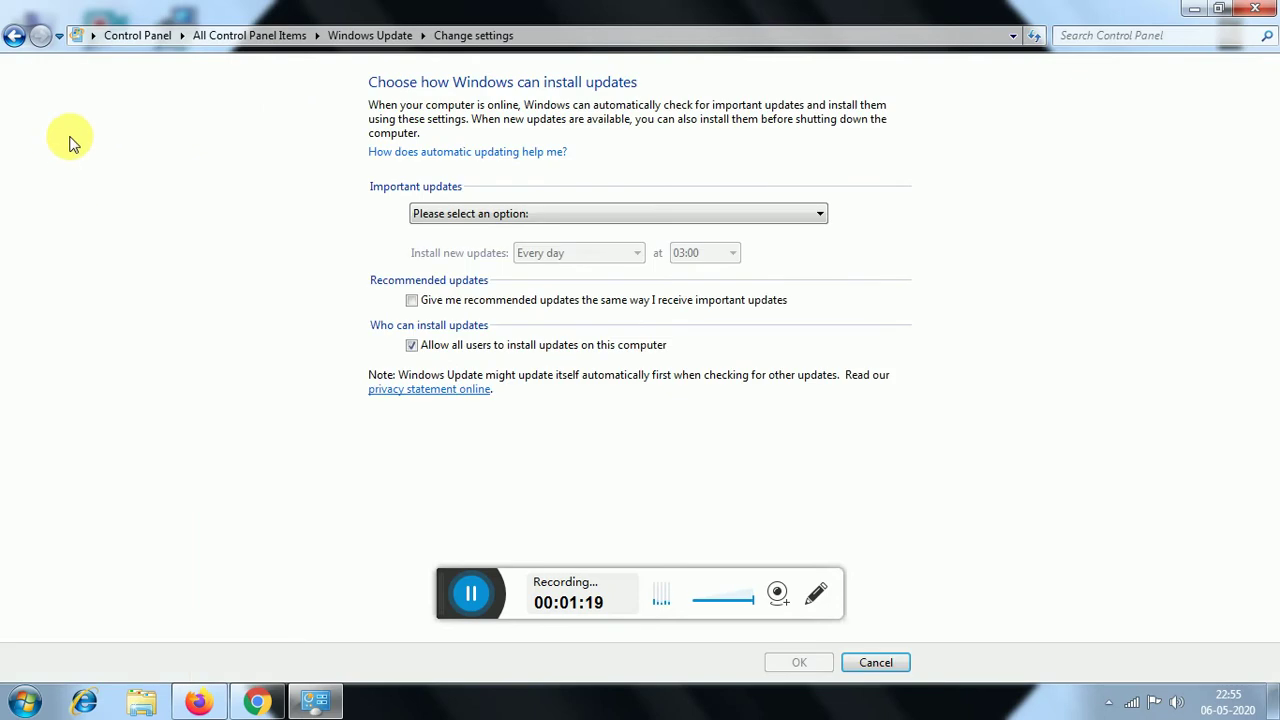
left_click(524, 219)
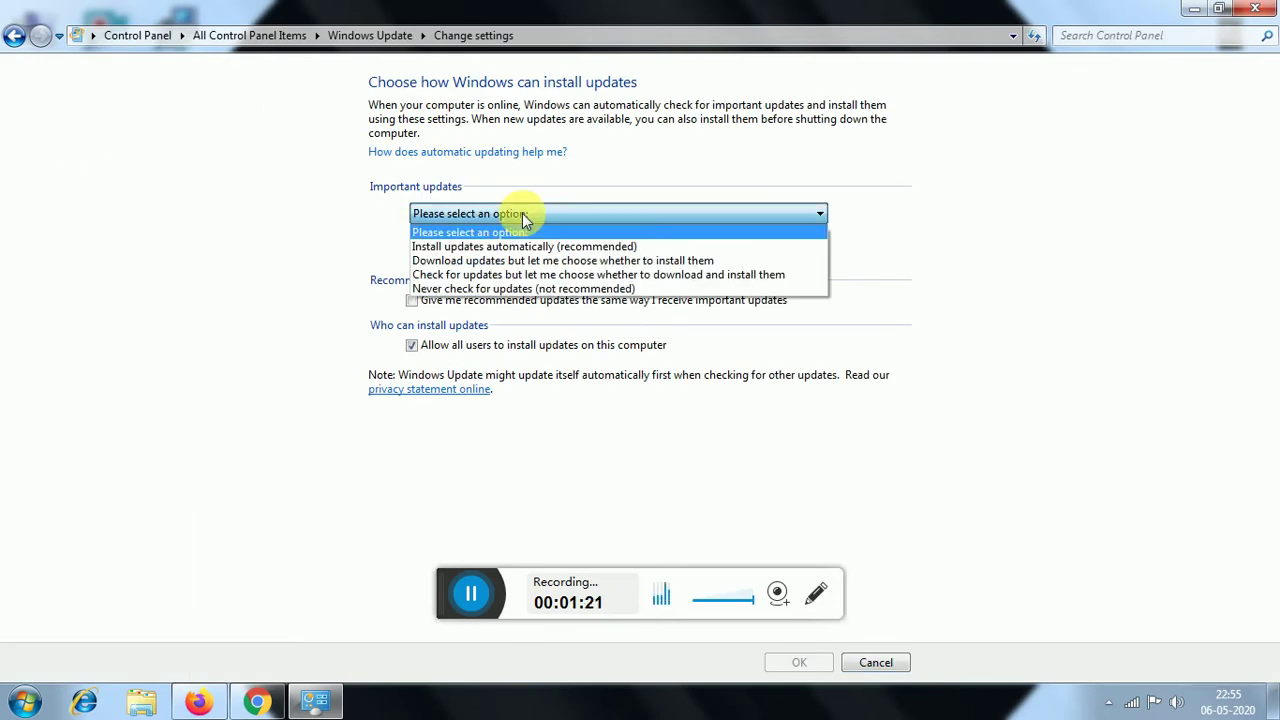
left_click(458, 289)
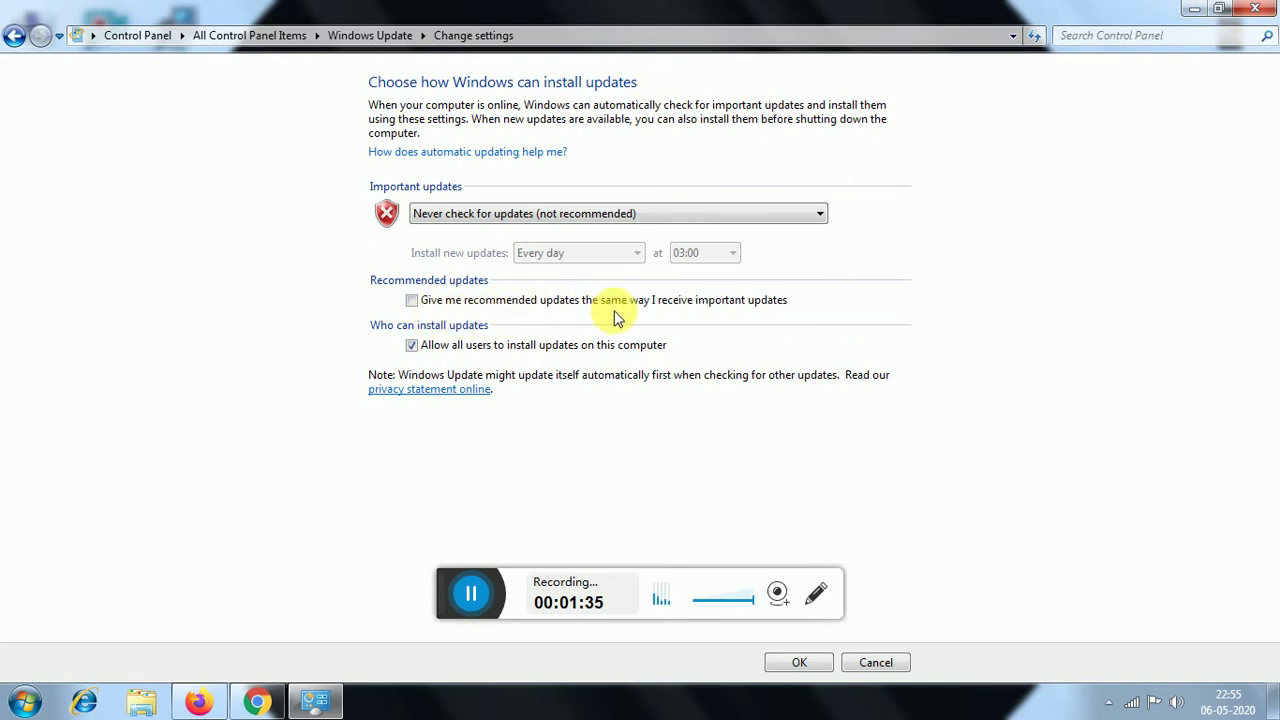
left_click(420, 352)
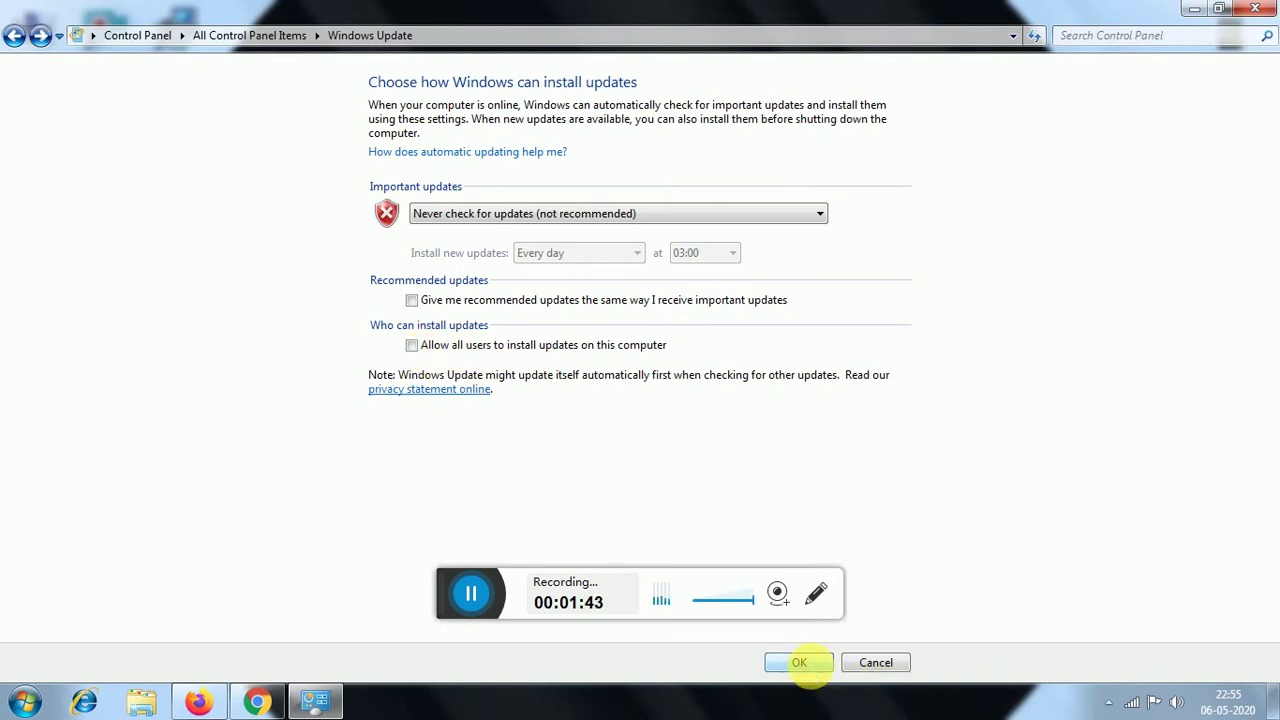
left_click(810, 668)
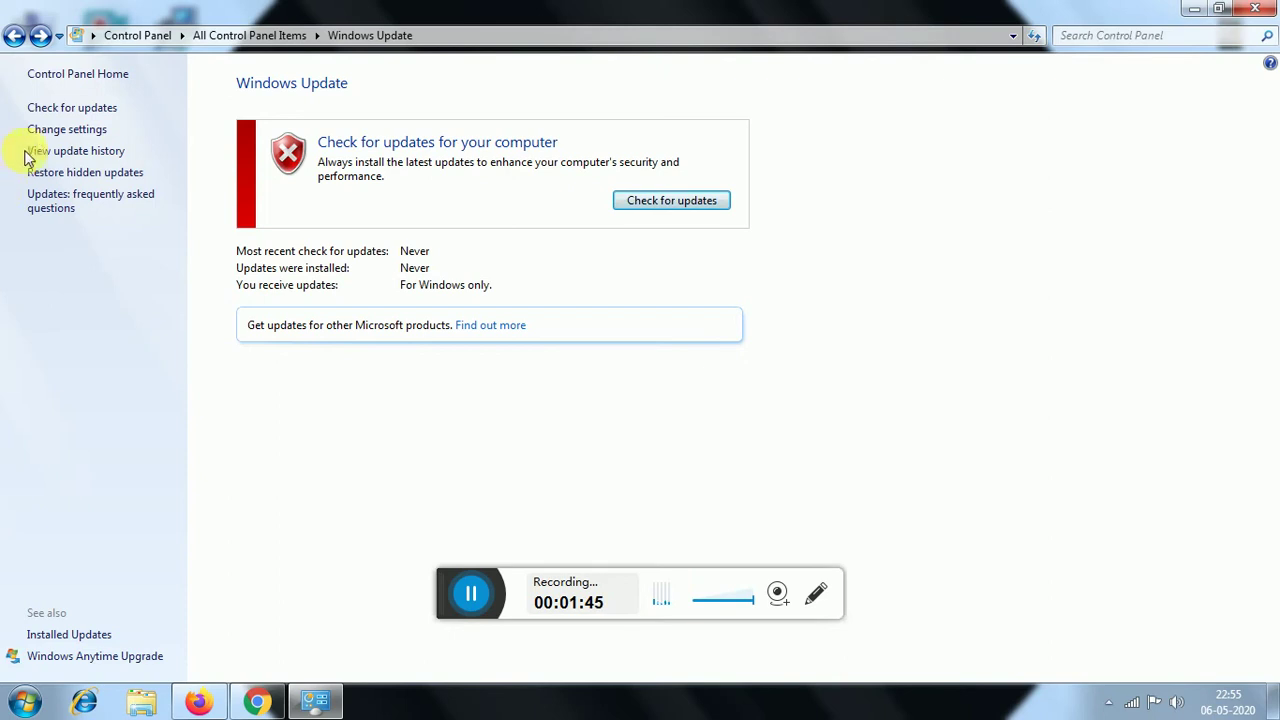
Run Check for updates and close the software counterfeiting warning that appears.
left_click(81, 115)
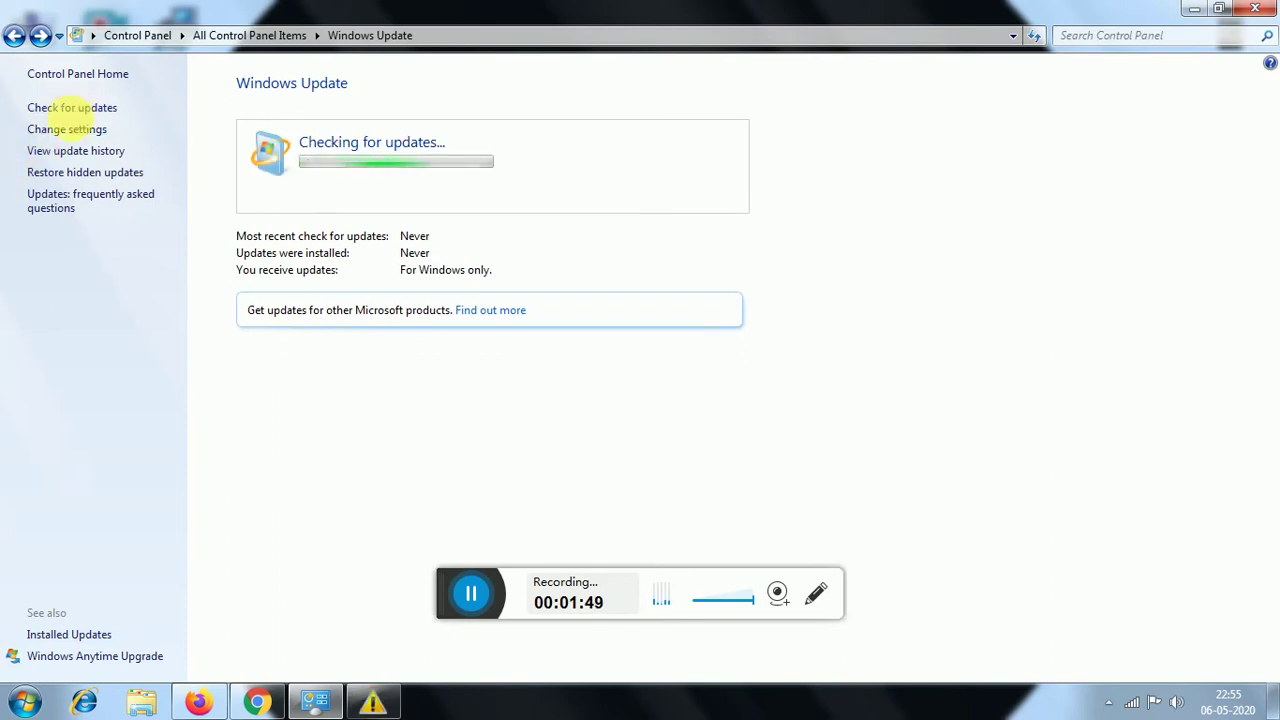
left_click(386, 704)
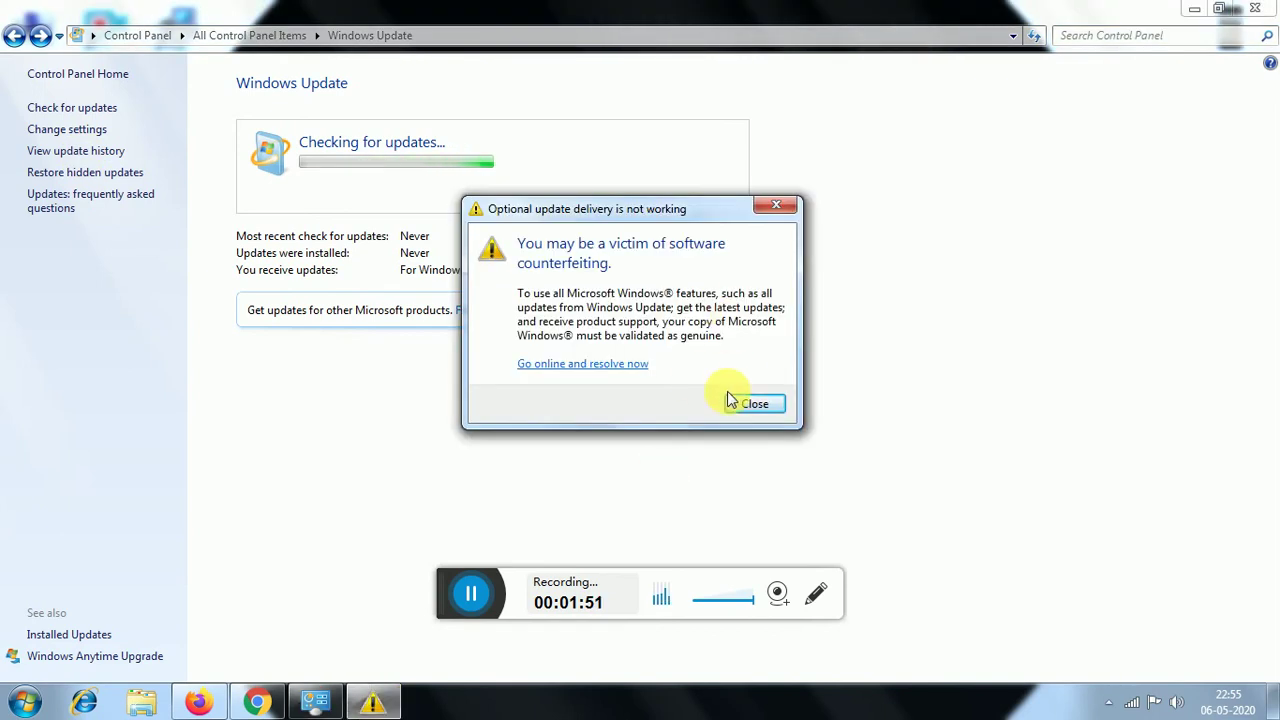
left_click(758, 407)
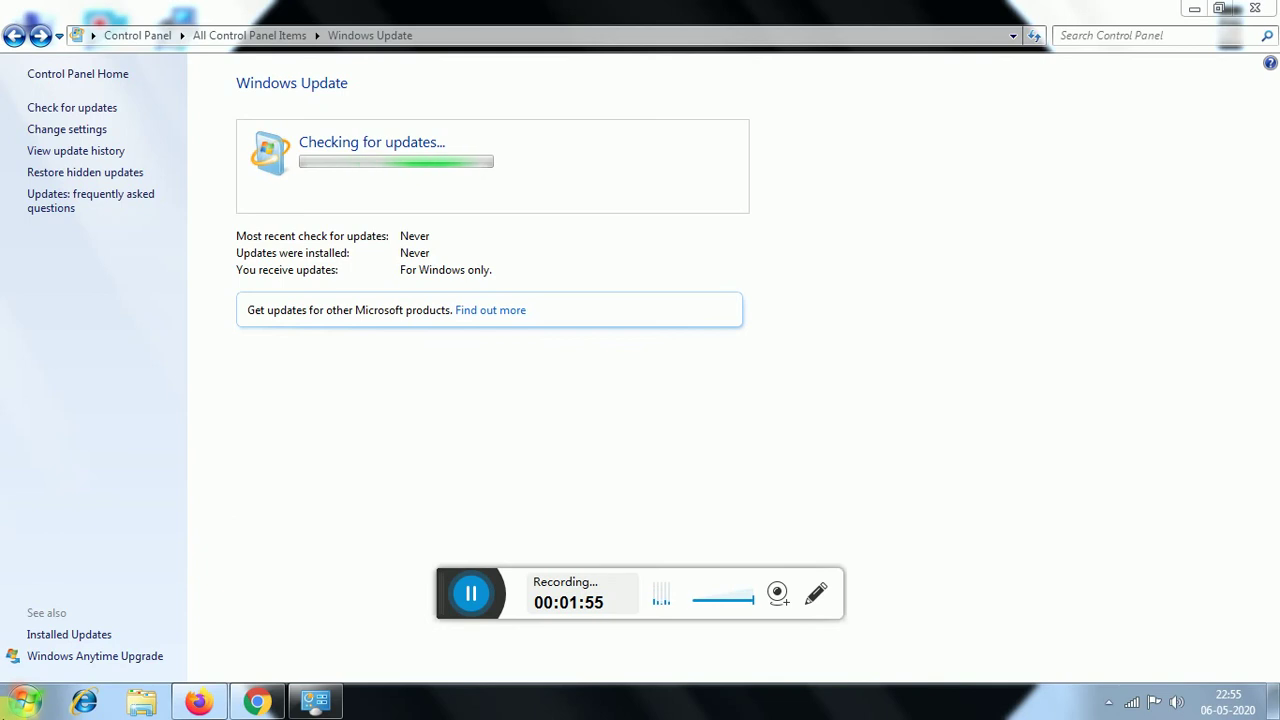
left_click(20, 703)
Search 'run' in the Start menu, open the Run dialog, and launch services.msc.
left_click(100, 650)
type("run")
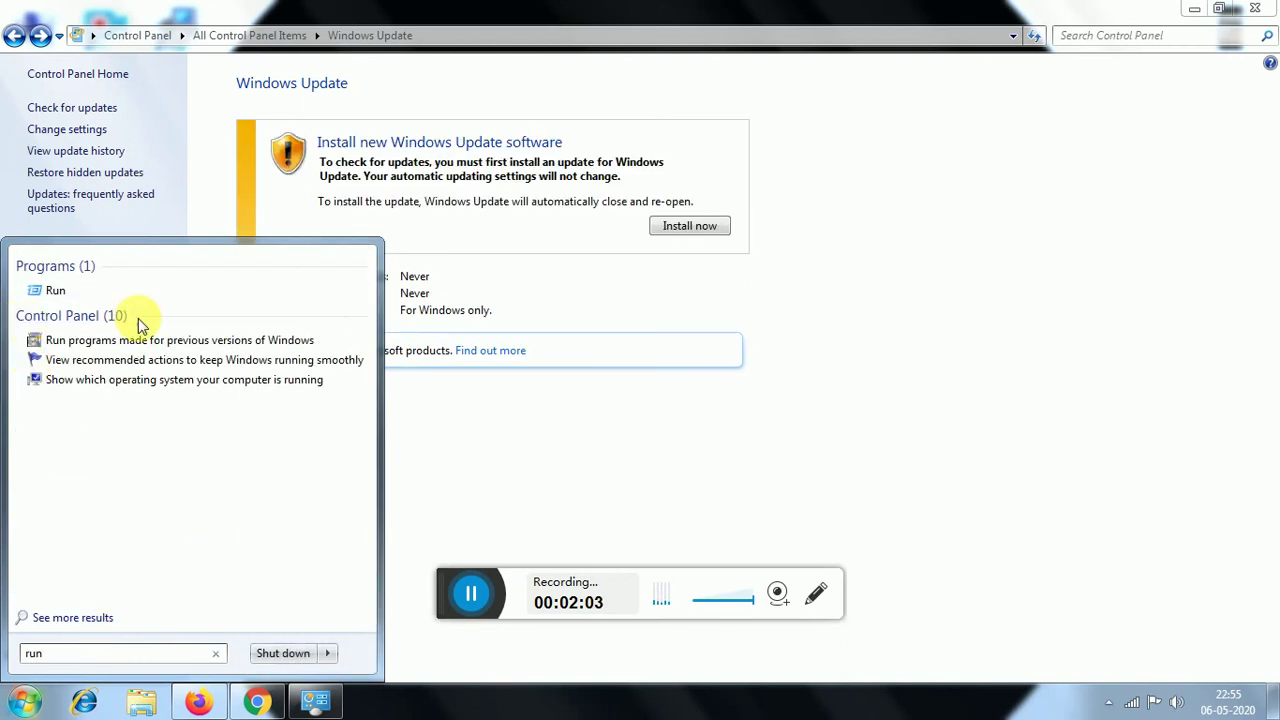
left_click(60, 300)
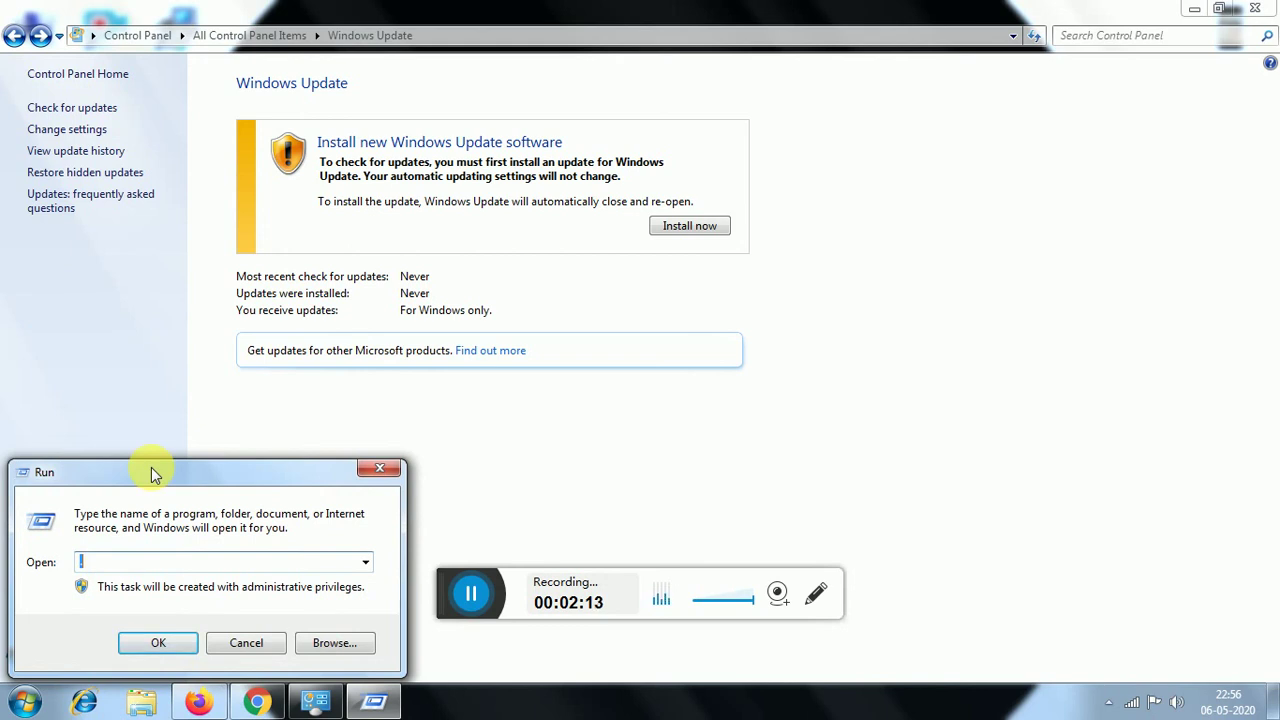
type("services.msc")
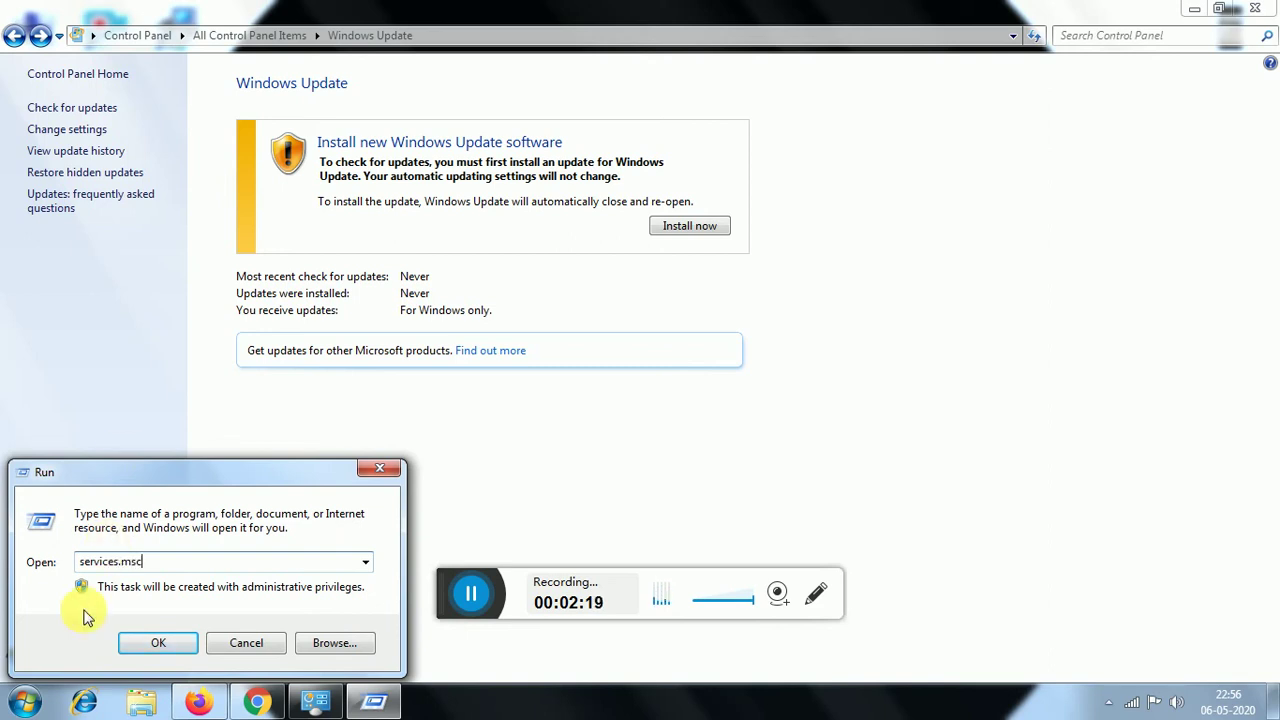
left_click(170, 650)
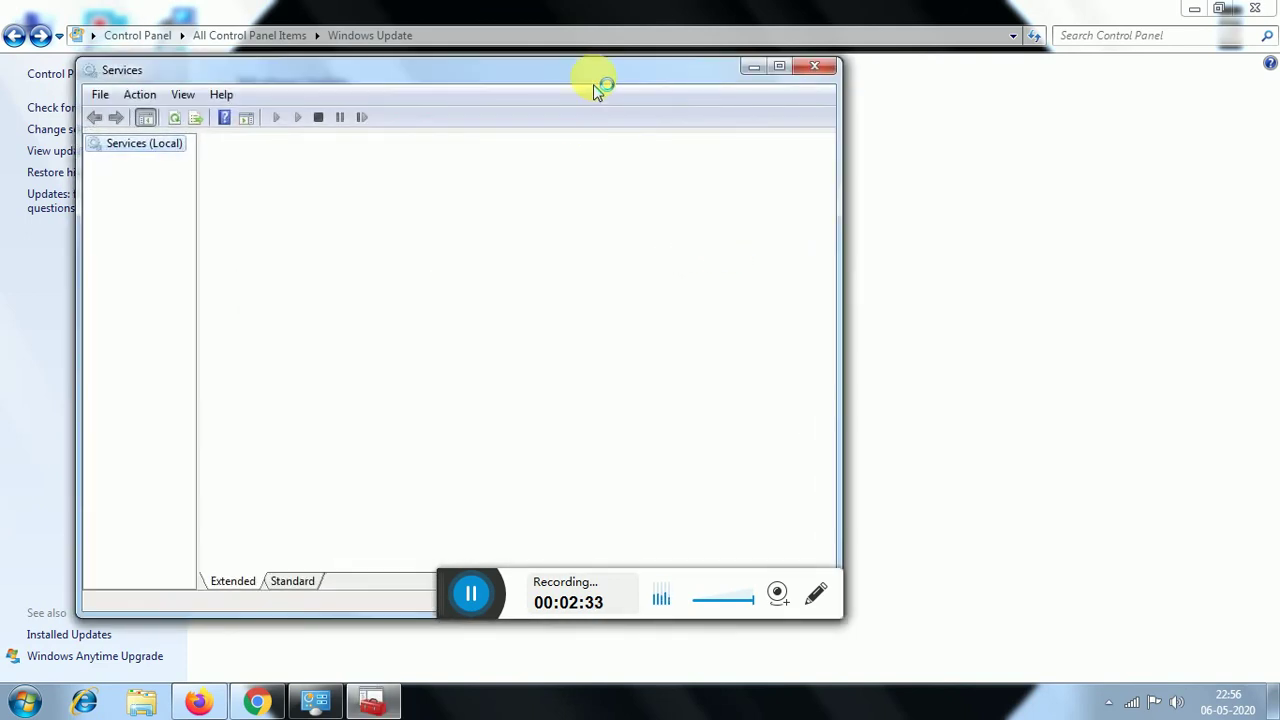
Move the Services window right and scroll the list down to select the Windows Update service.
left_click_drag(650, 76, 855, 84)
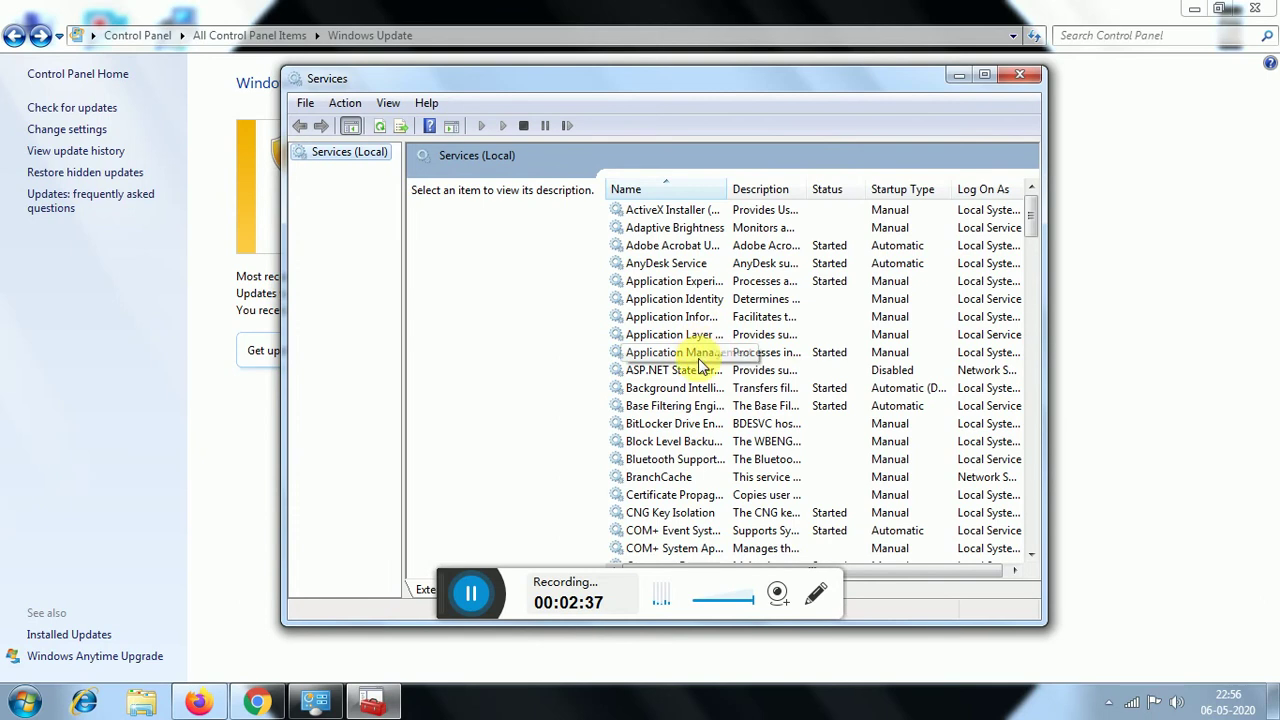
left_click(698, 366)
scroll(680, 400, "down", 10)
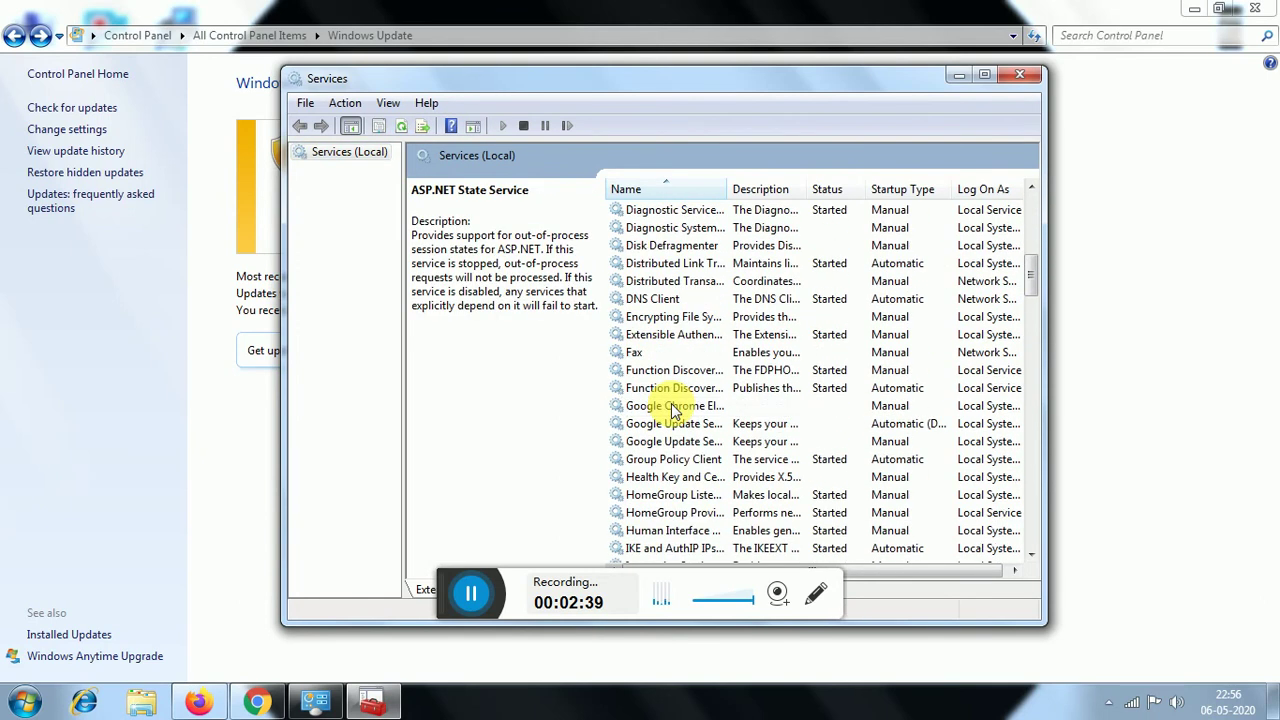
scroll(673, 410, "down", 5)
left_click(670, 390)
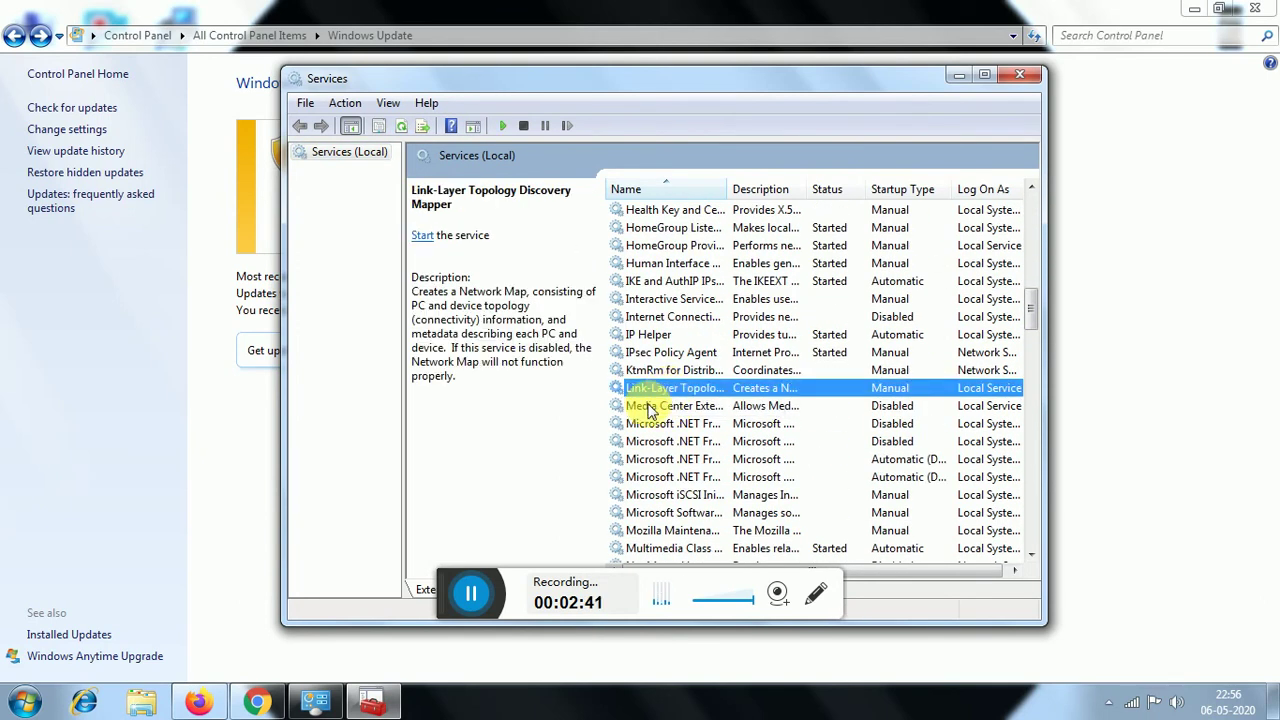
left_click(664, 441)
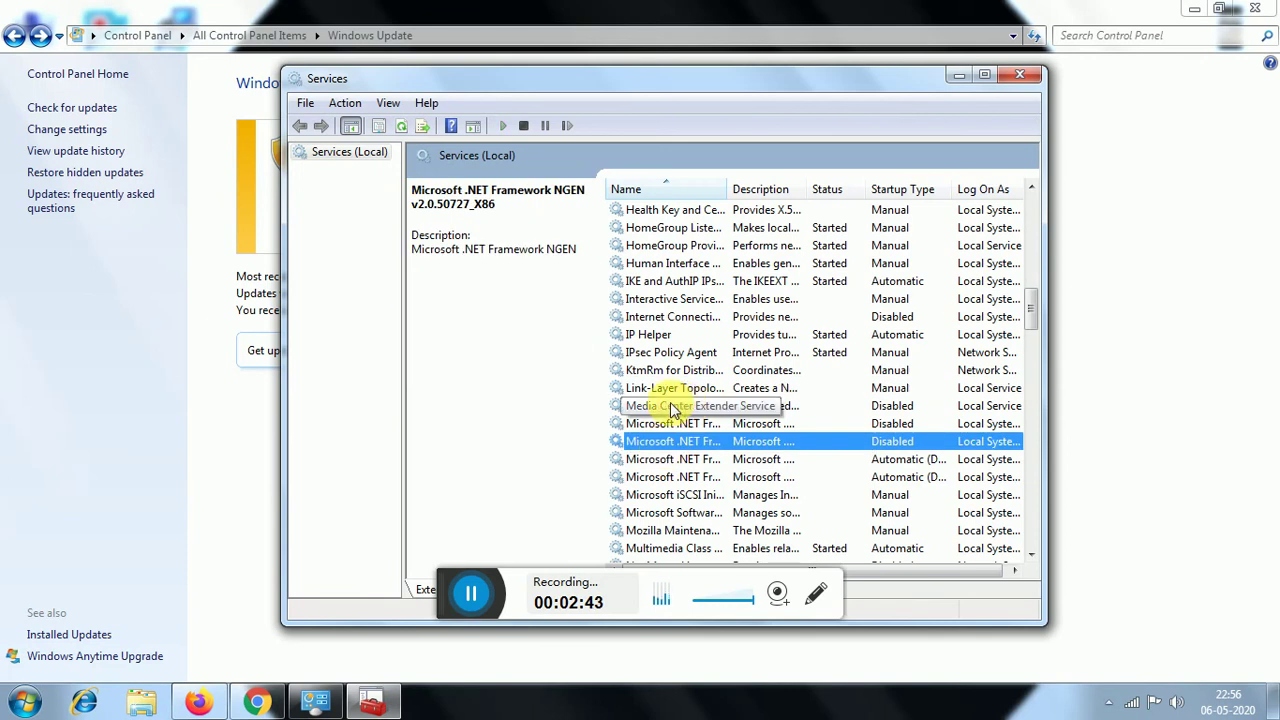
key("w")
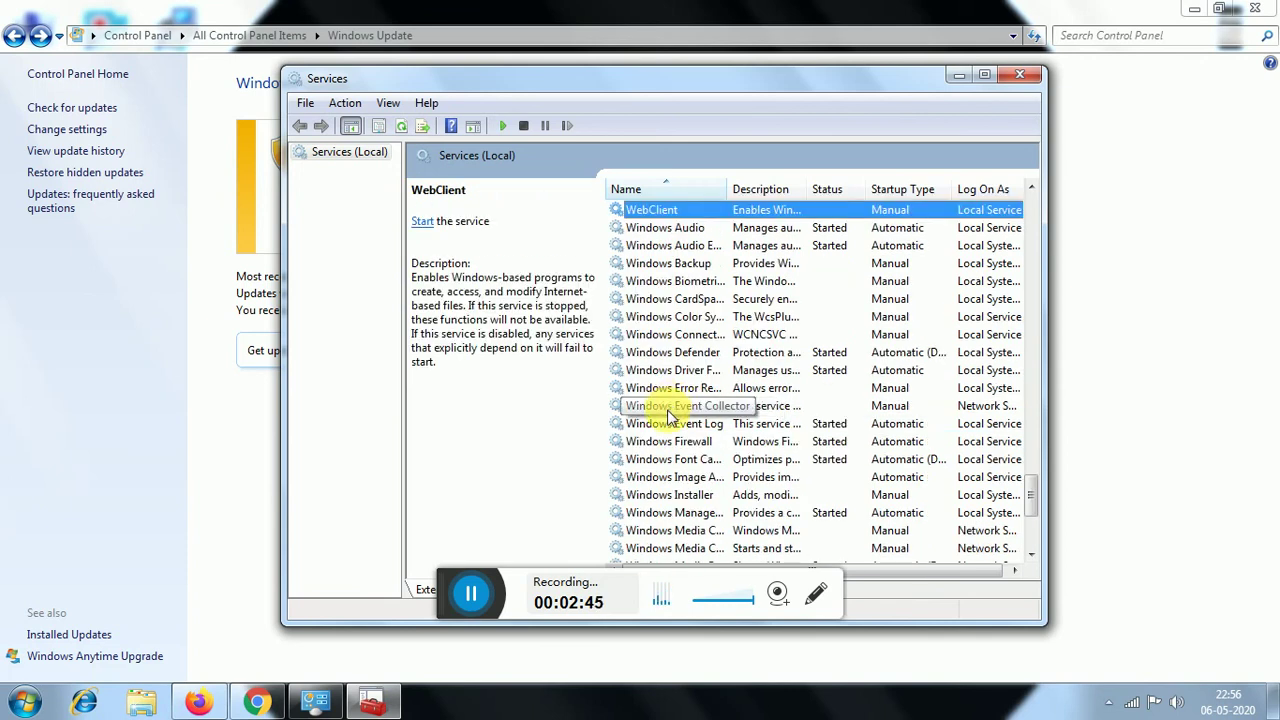
scroll(672, 495, "down", 3)
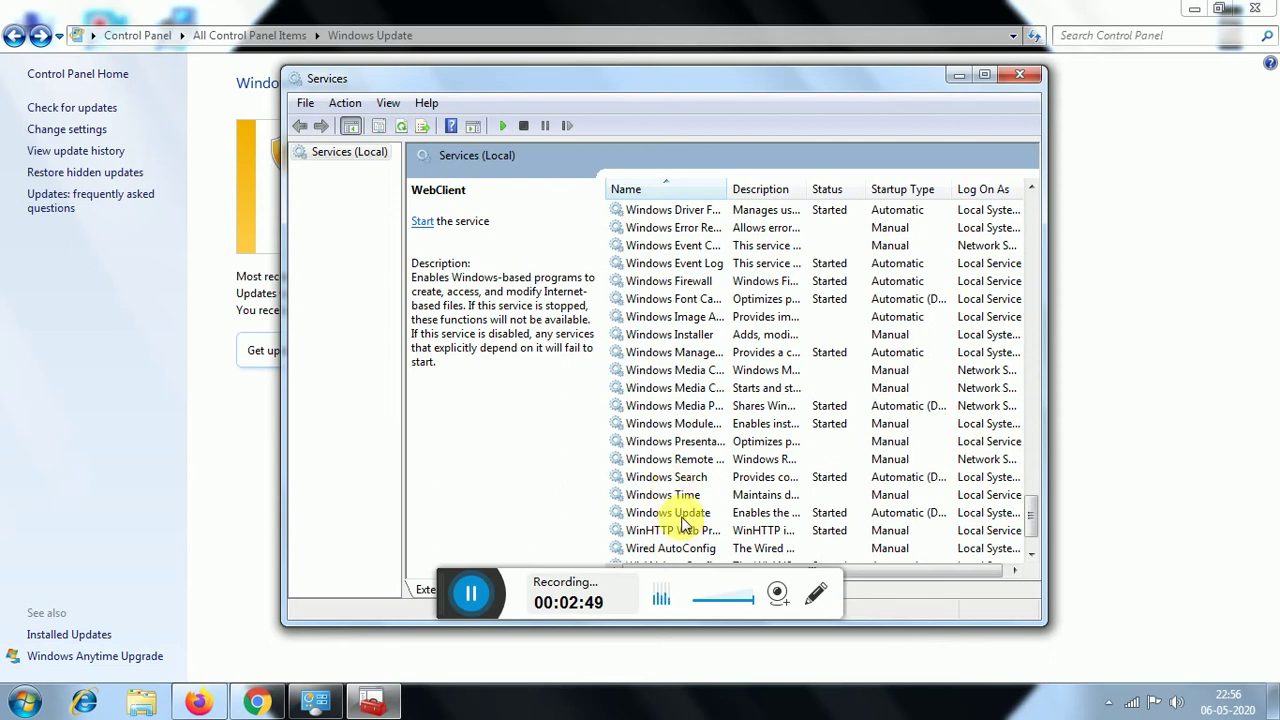
left_click(684, 516)
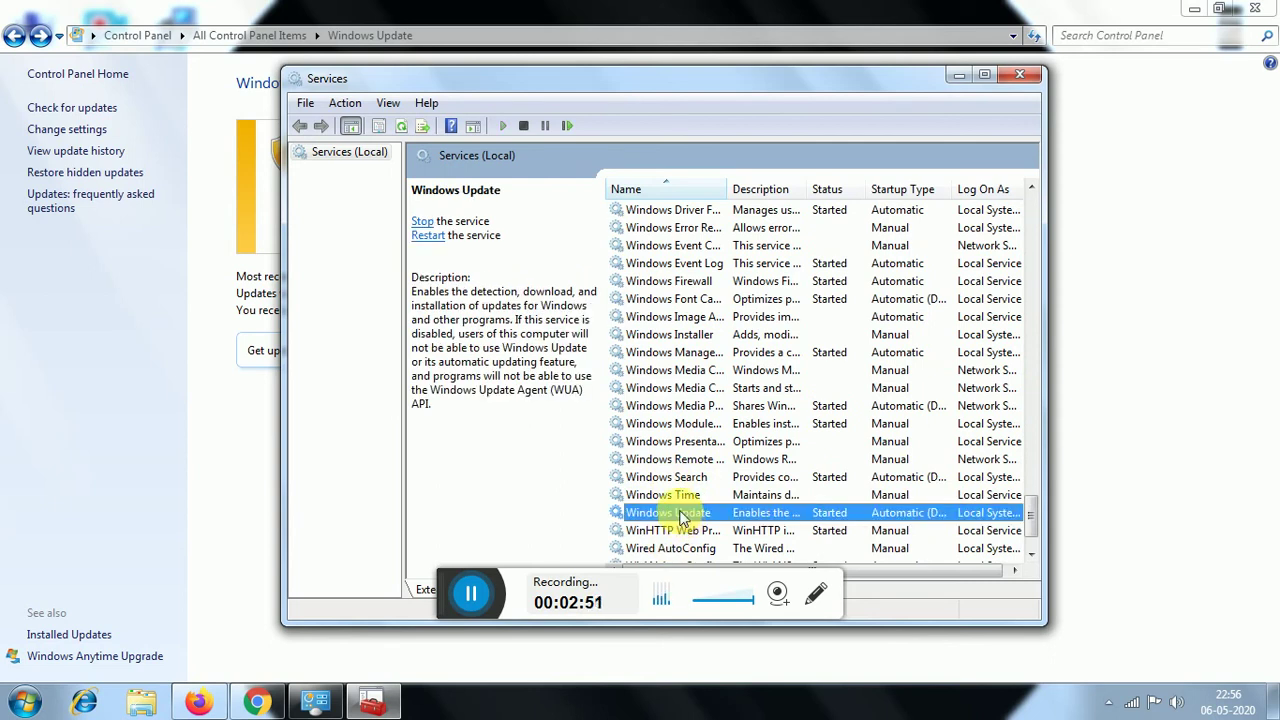
Stop the Windows Update service and set its startup type to Disabled, applying the change.
double_click(680, 516)
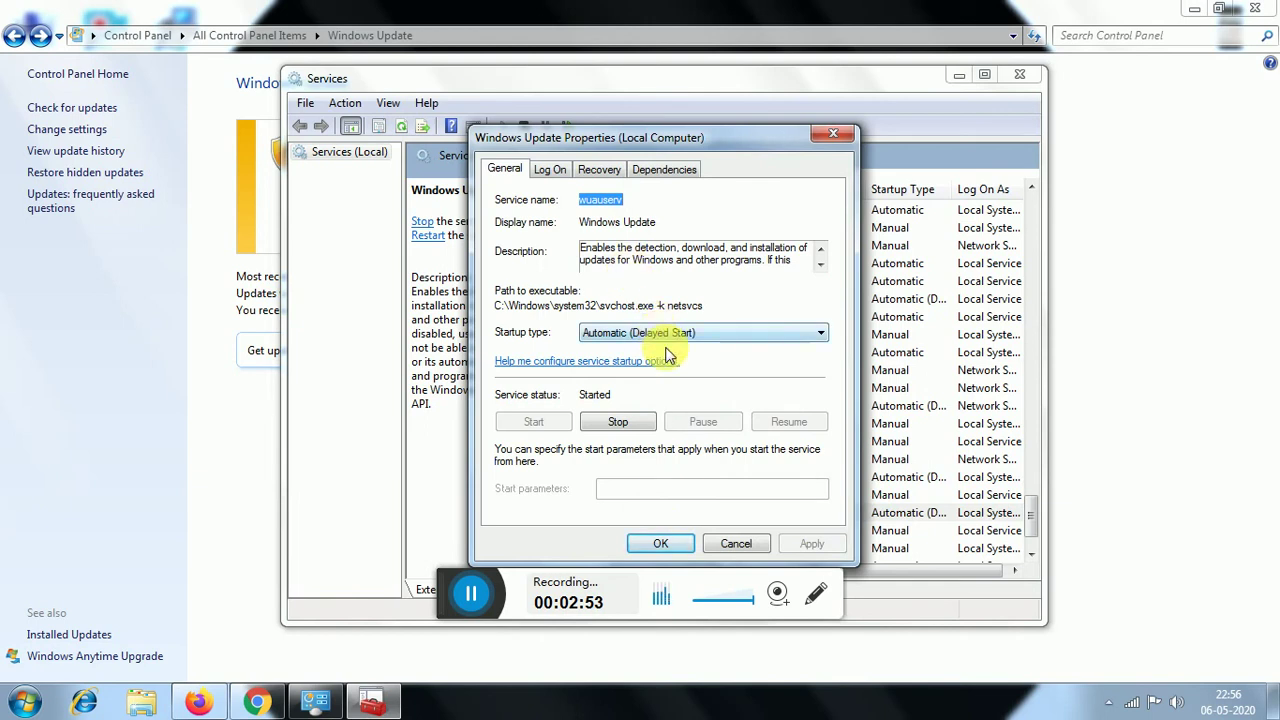
left_click(670, 338)
left_click(659, 340)
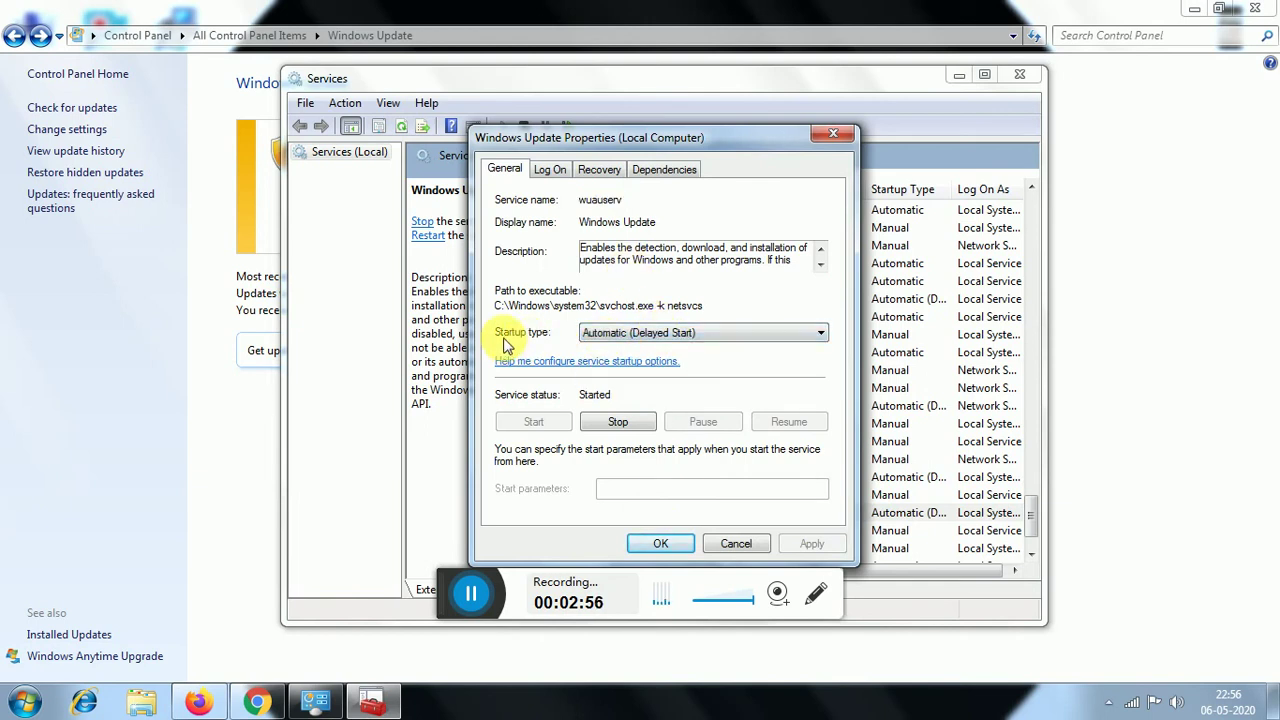
left_click(636, 338)
left_click(625, 385)
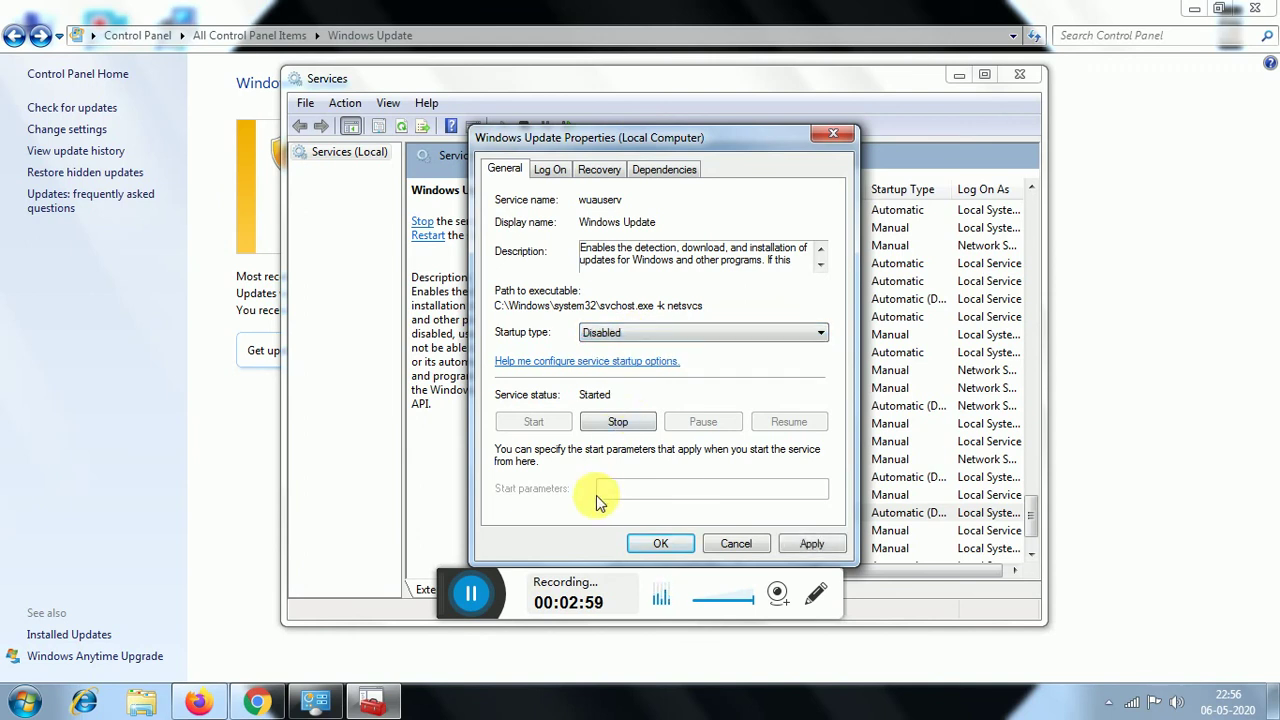
left_click(616, 422)
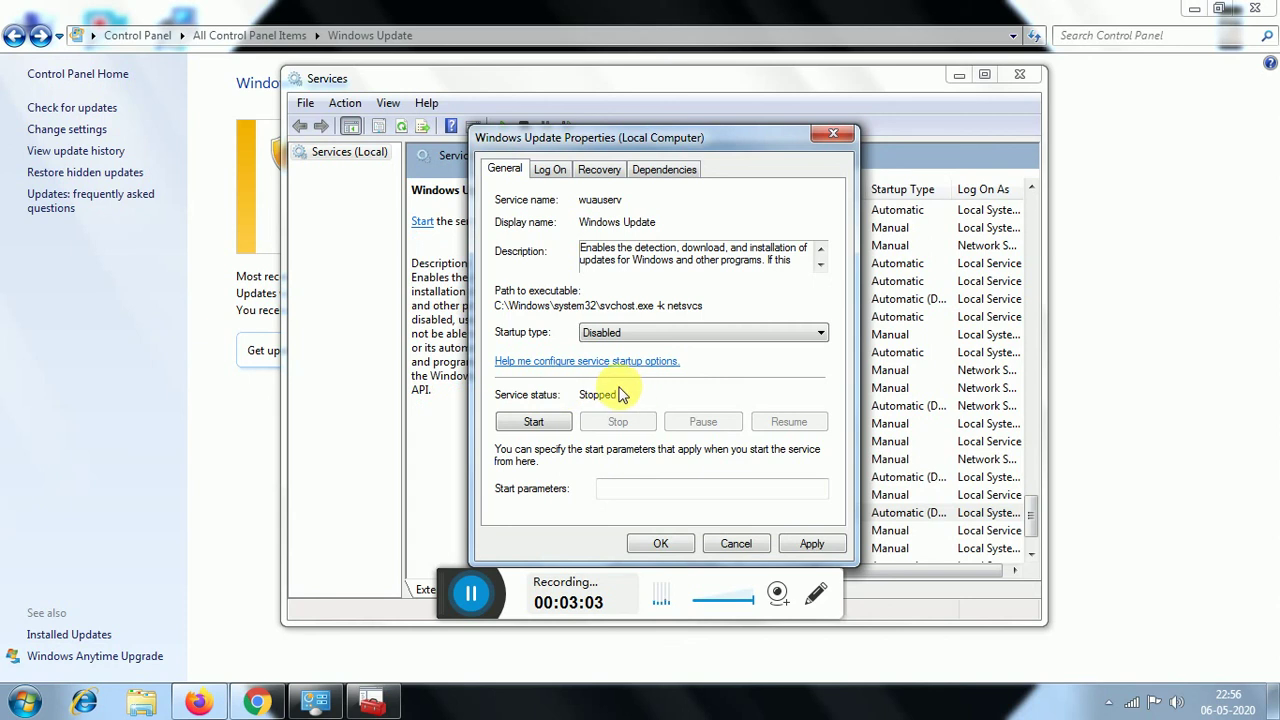
left_click(811, 545)
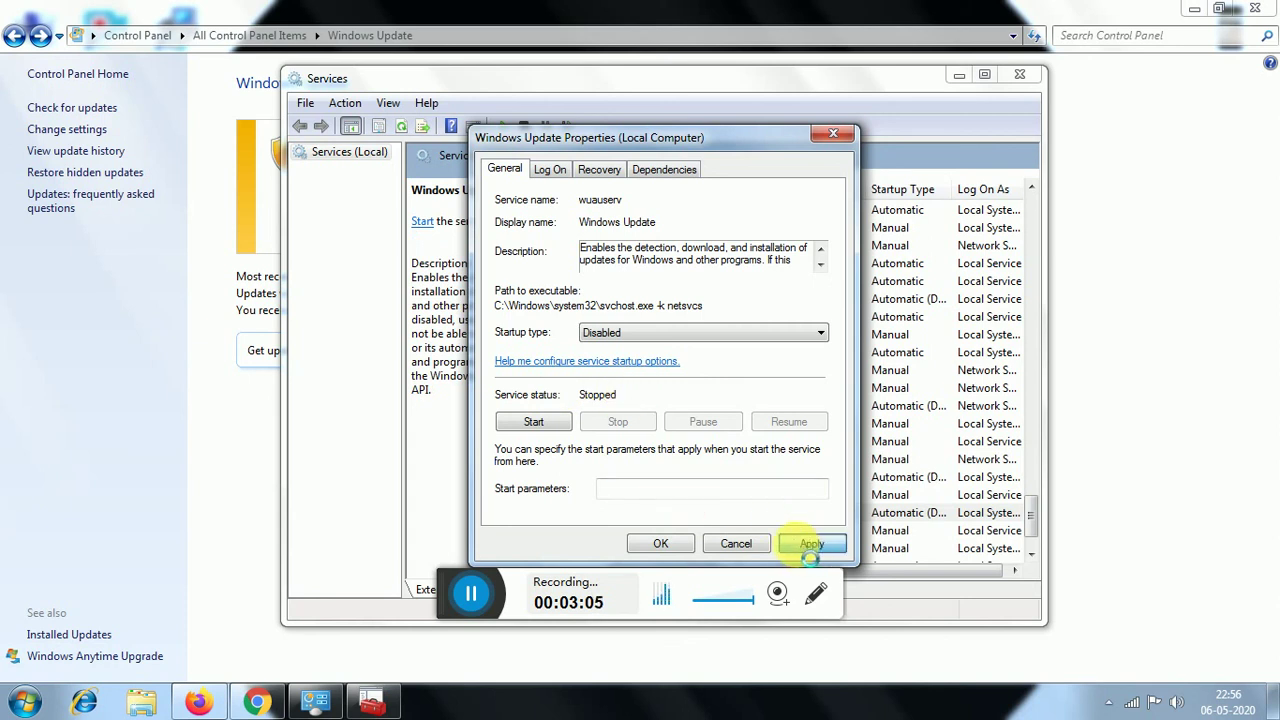
left_click(657, 544)
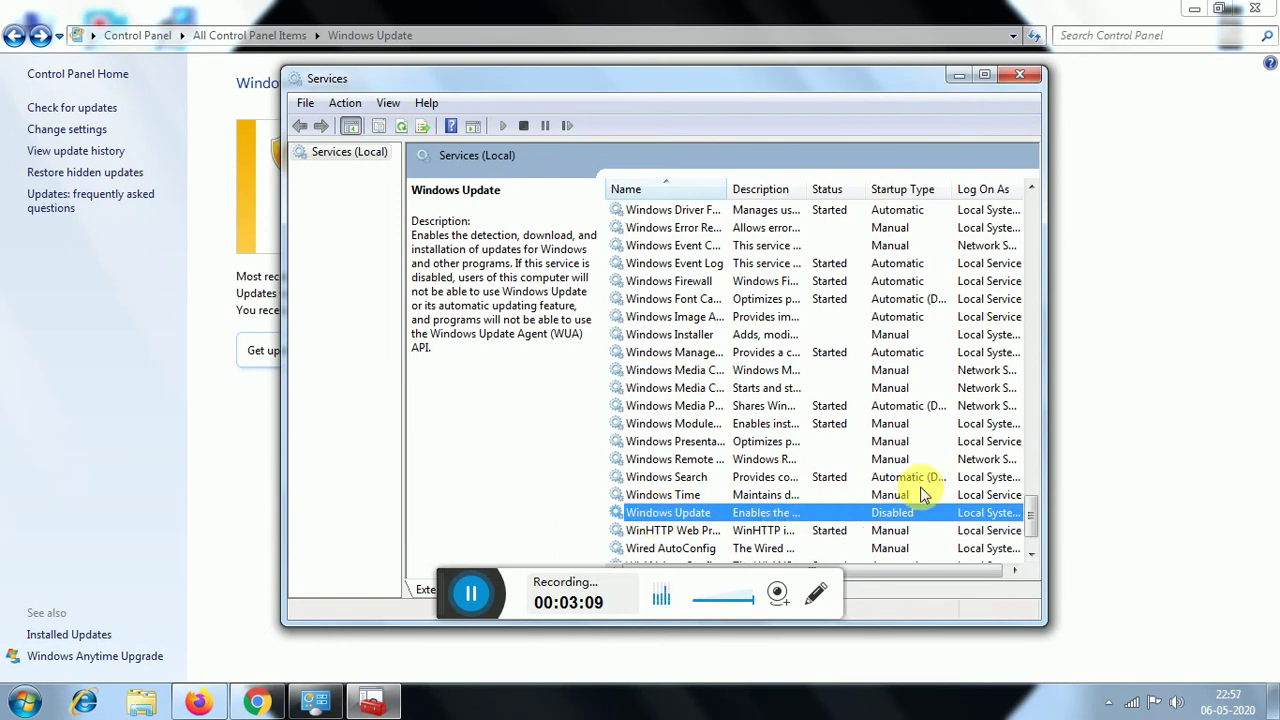
Set the Windows Installer service's startup type to Disabled and apply it.
left_click(664, 424)
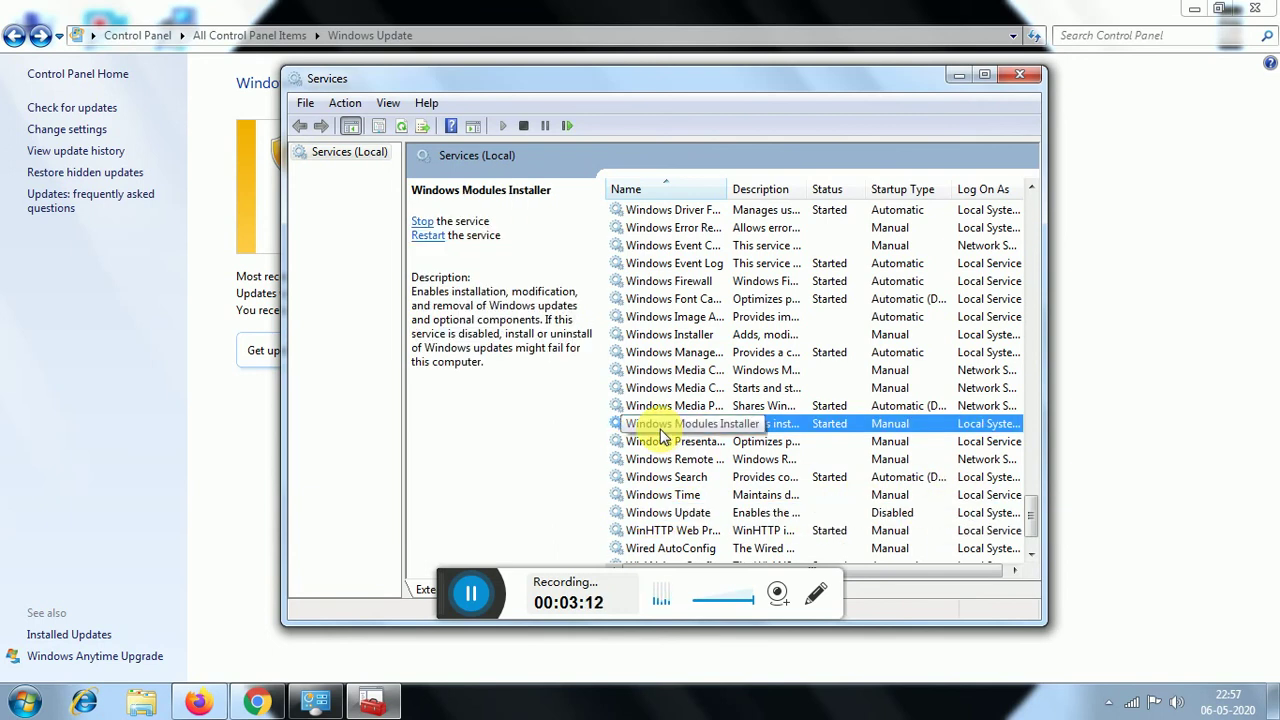
left_click(674, 339)
double_click(674, 339)
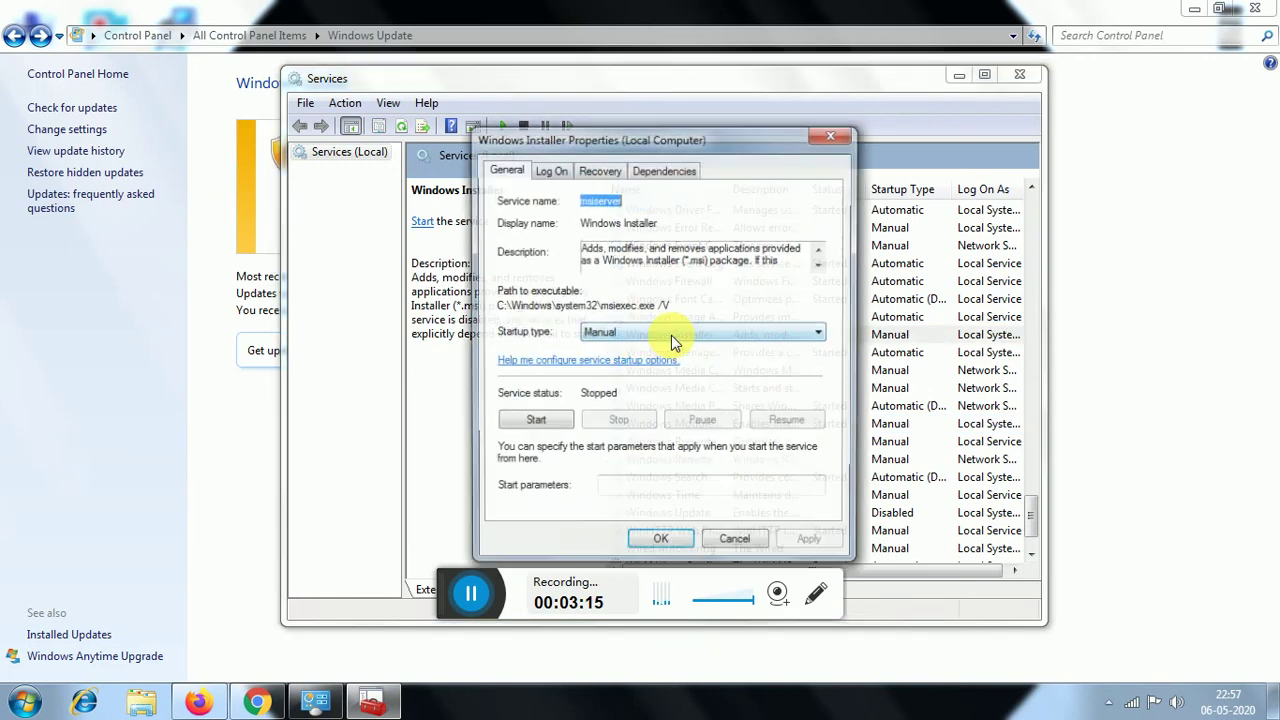
left_click(632, 333)
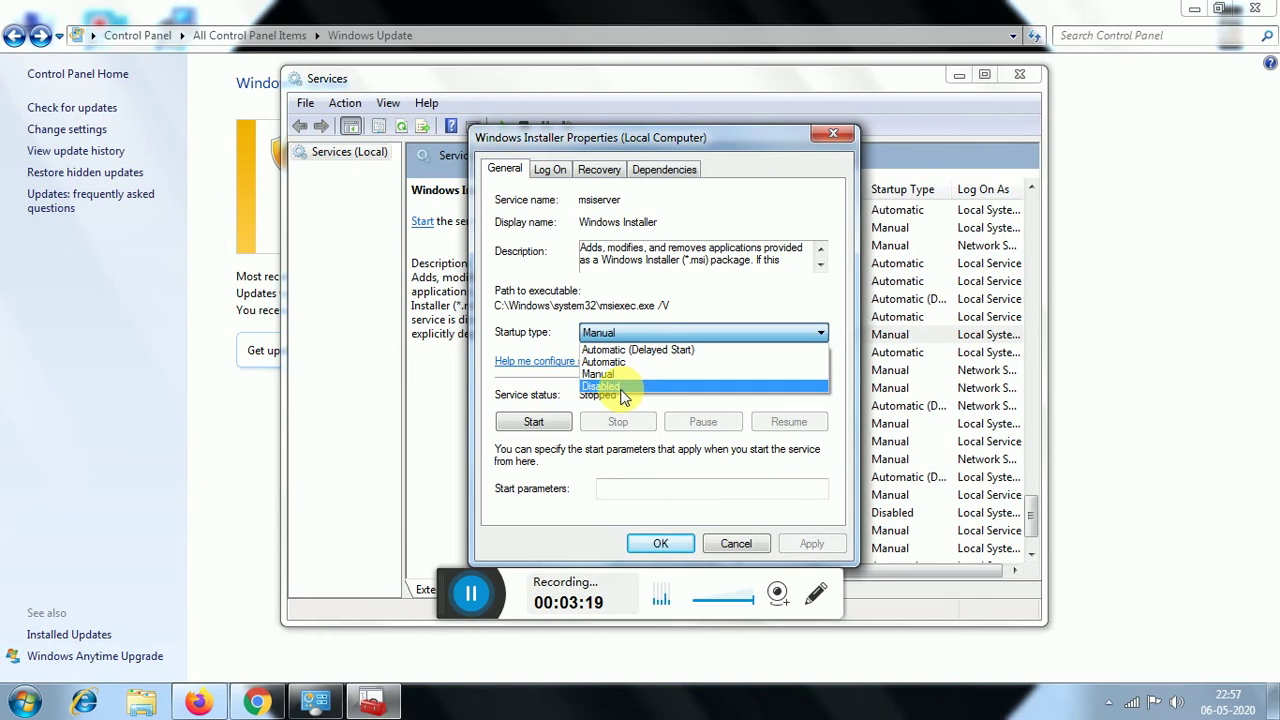
left_click(621, 388)
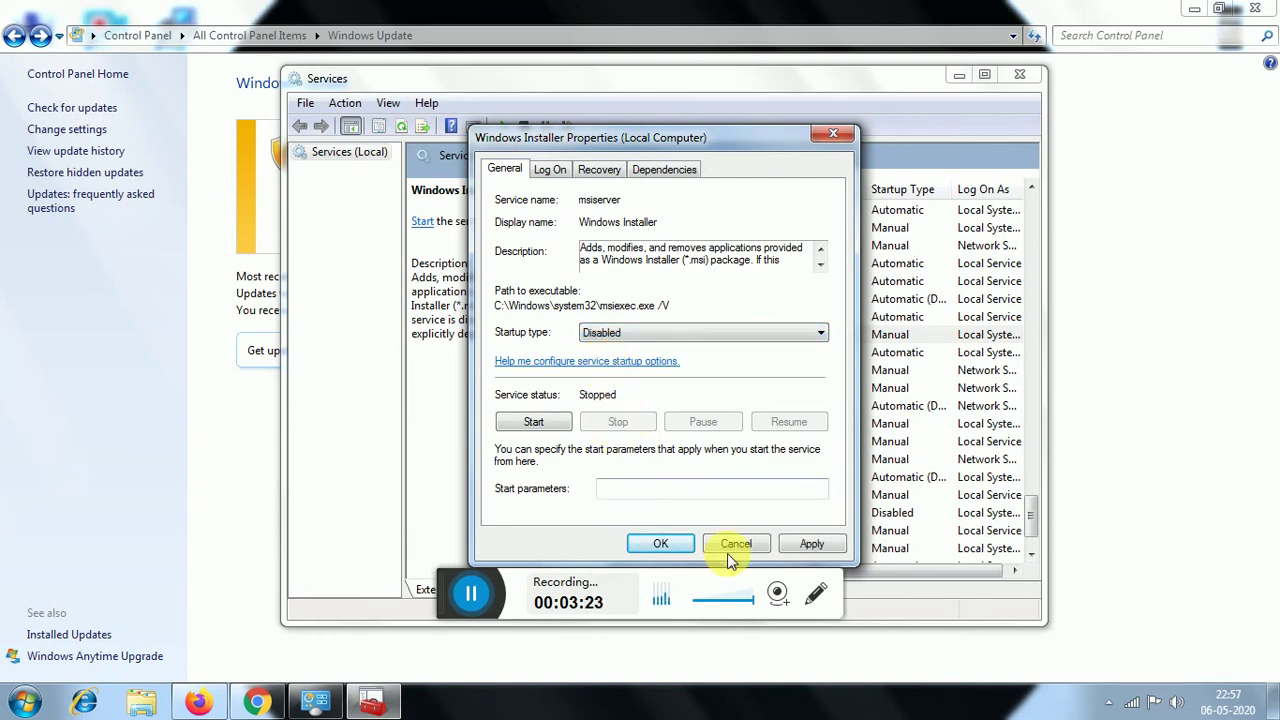
left_click(784, 553)
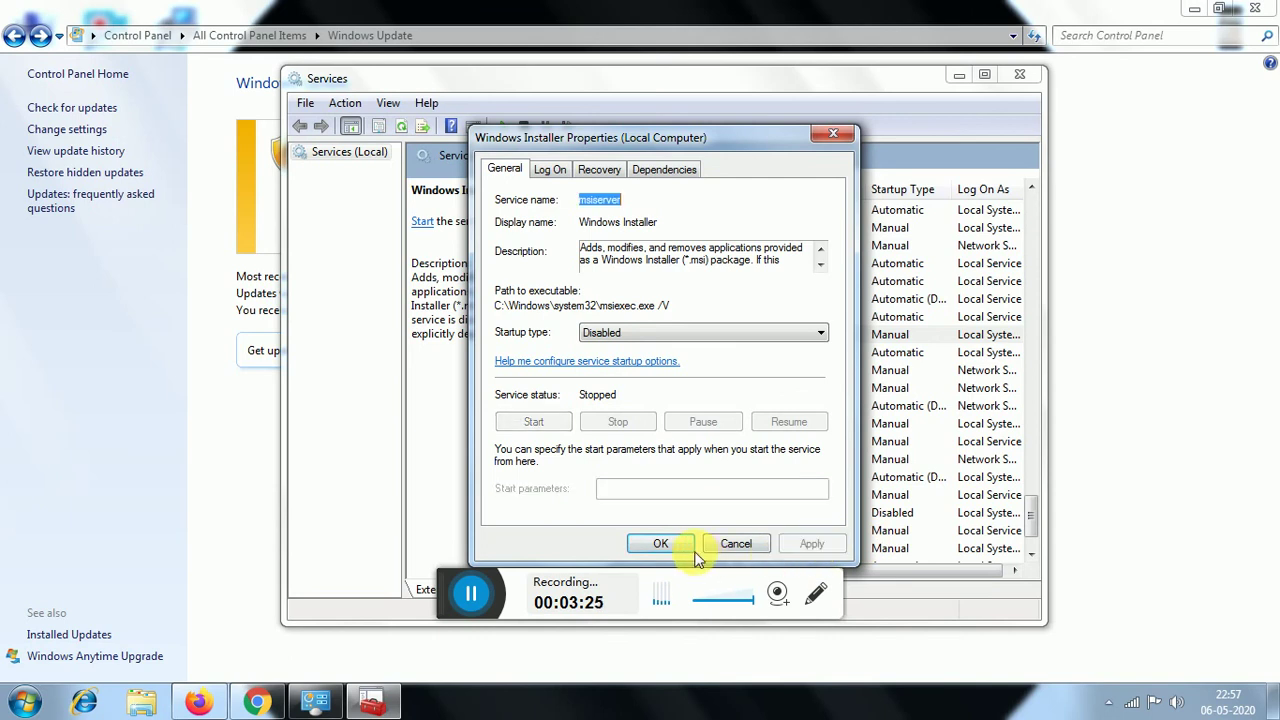
left_click(663, 543)
scroll(670, 470, "up", 2)
scroll(660, 430, "up", 2)
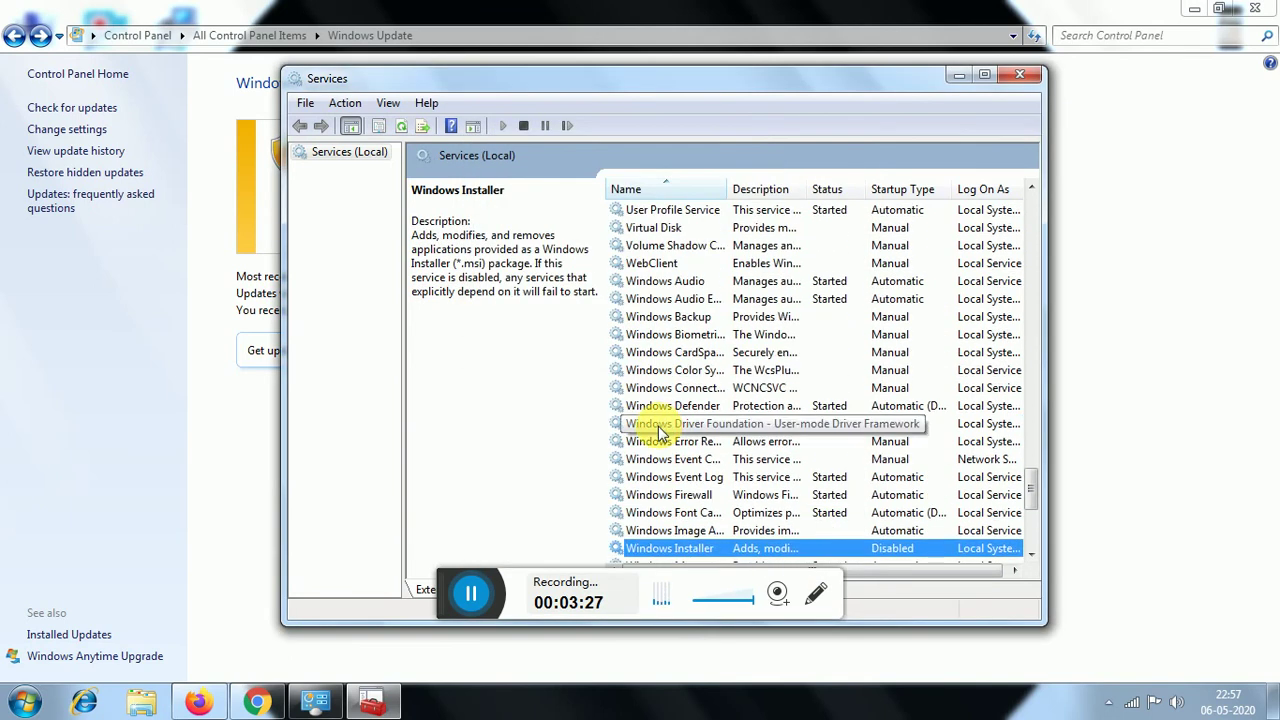
left_click(655, 424)
Stop the Background Intelligent Transfer Service and set its startup type to Disabled, then apply.
key("b")
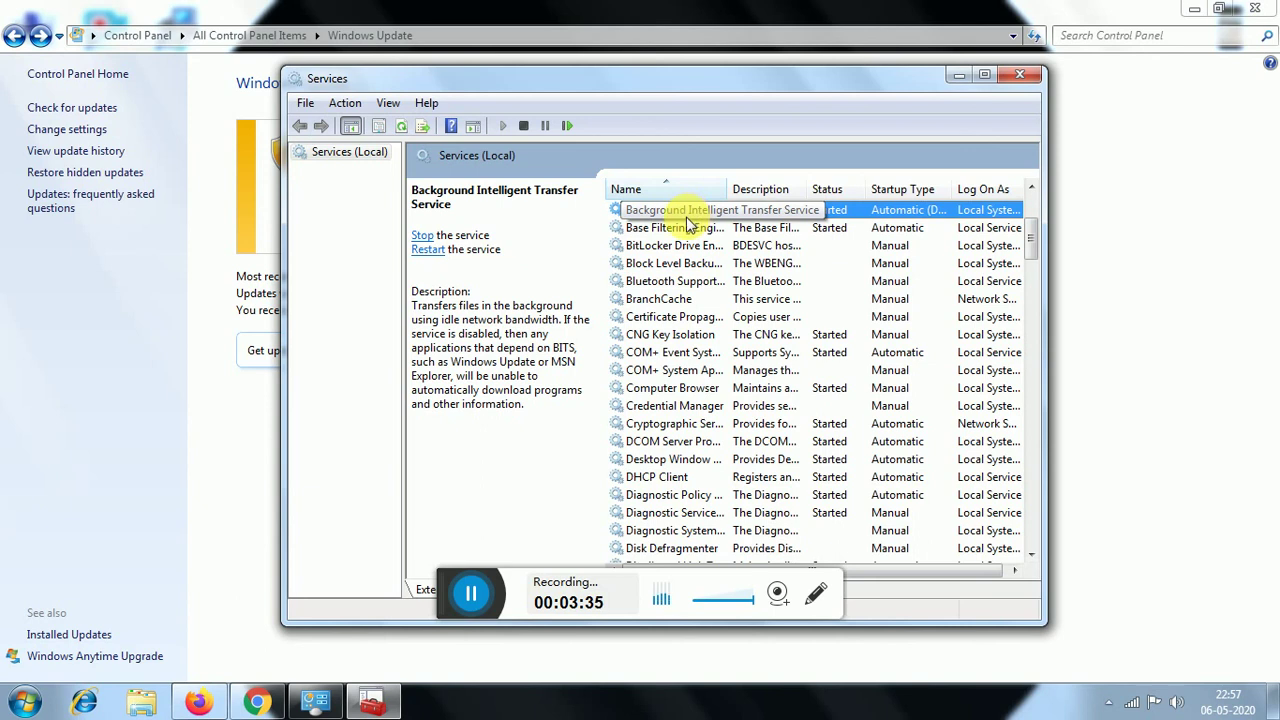
double_click(612, 210)
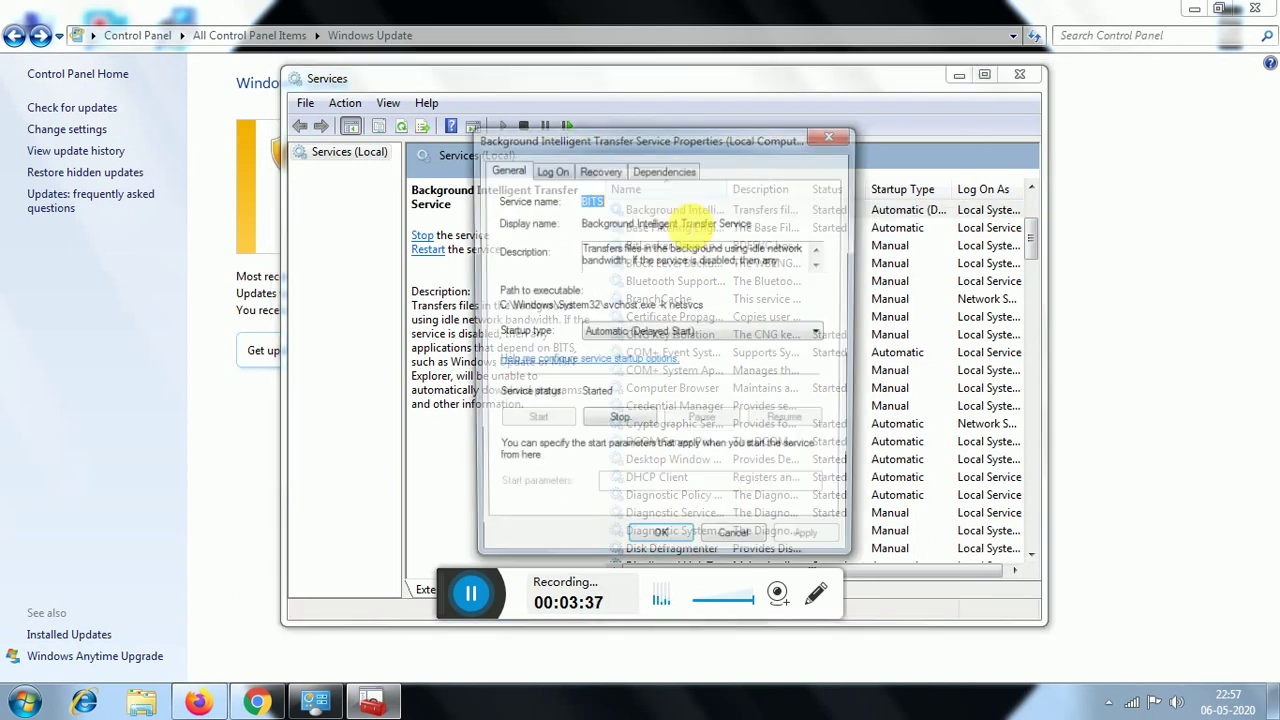
left_click(634, 332)
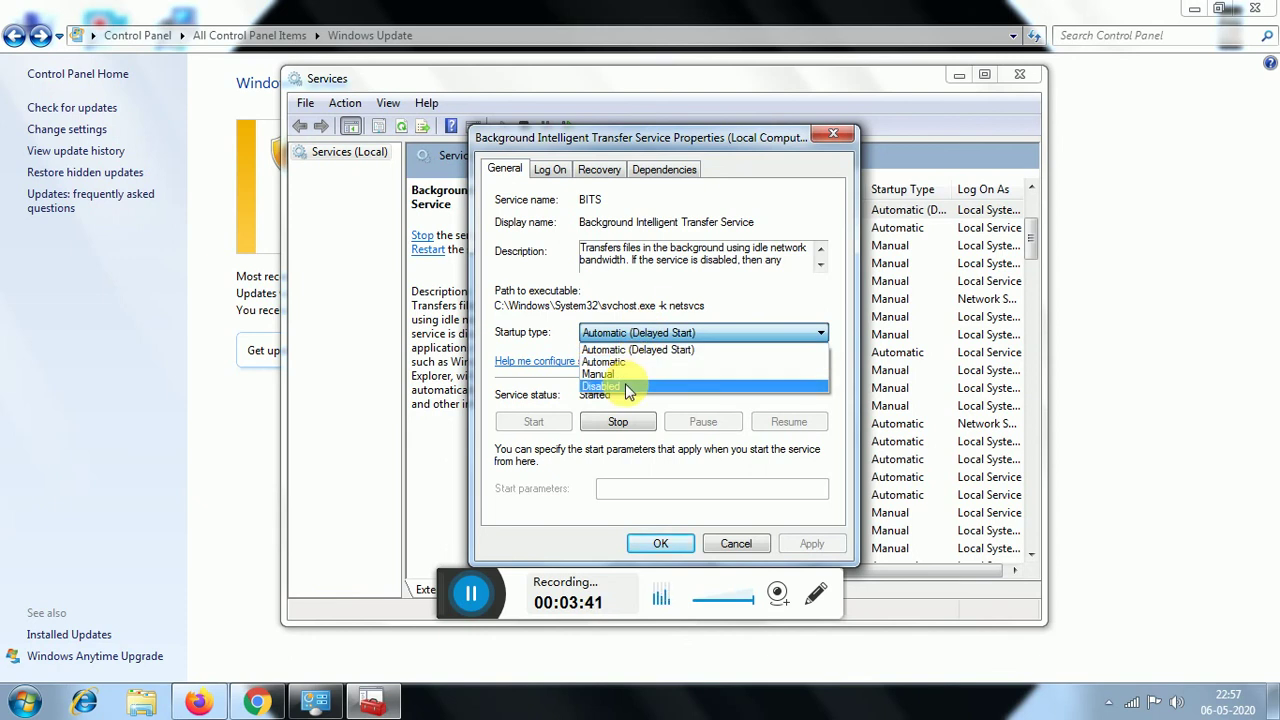
left_click(626, 386)
left_click(620, 424)
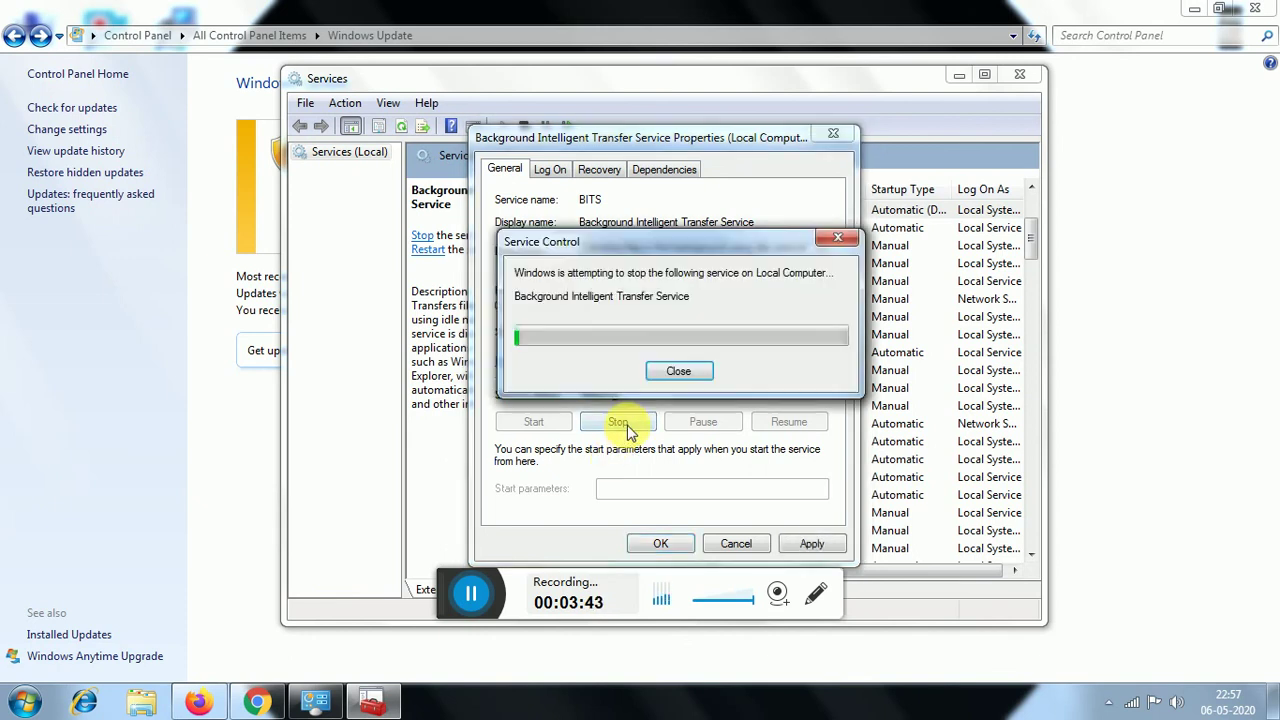
left_click(793, 550)
left_click(662, 543)
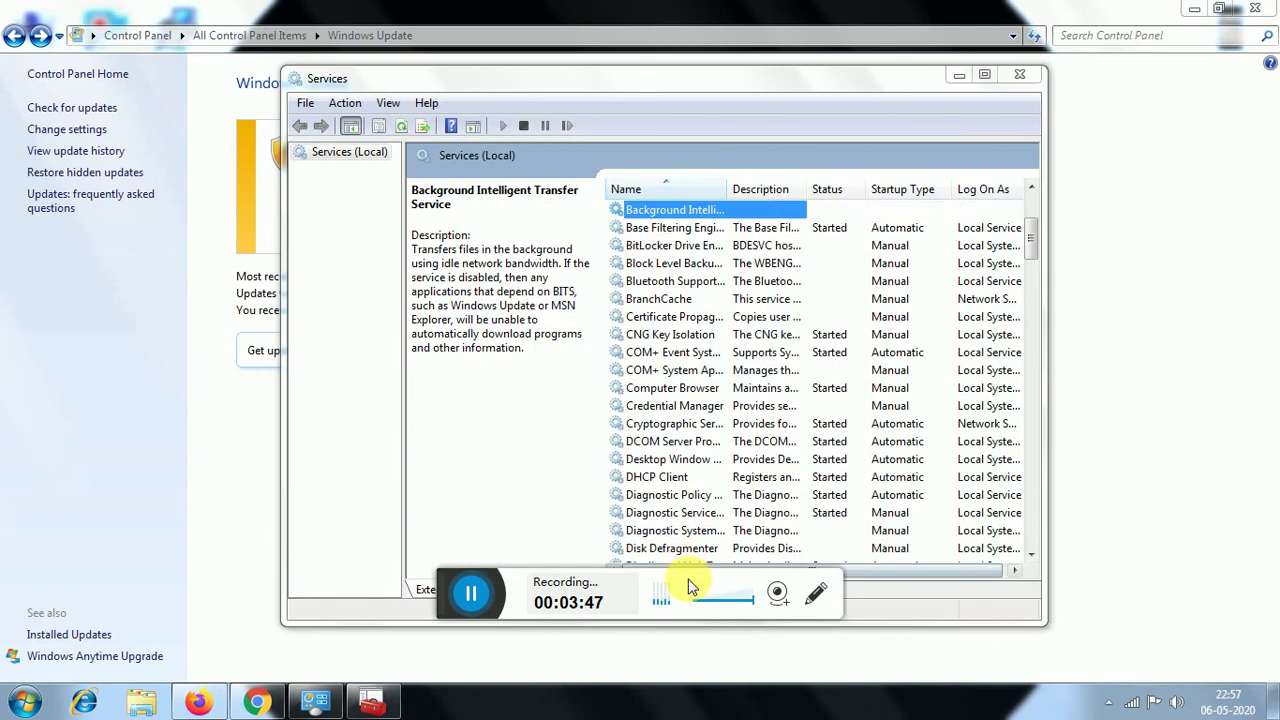
Close Services, run an update check, and confirm the setting shows Never check for updates.
left_click(1020, 75)
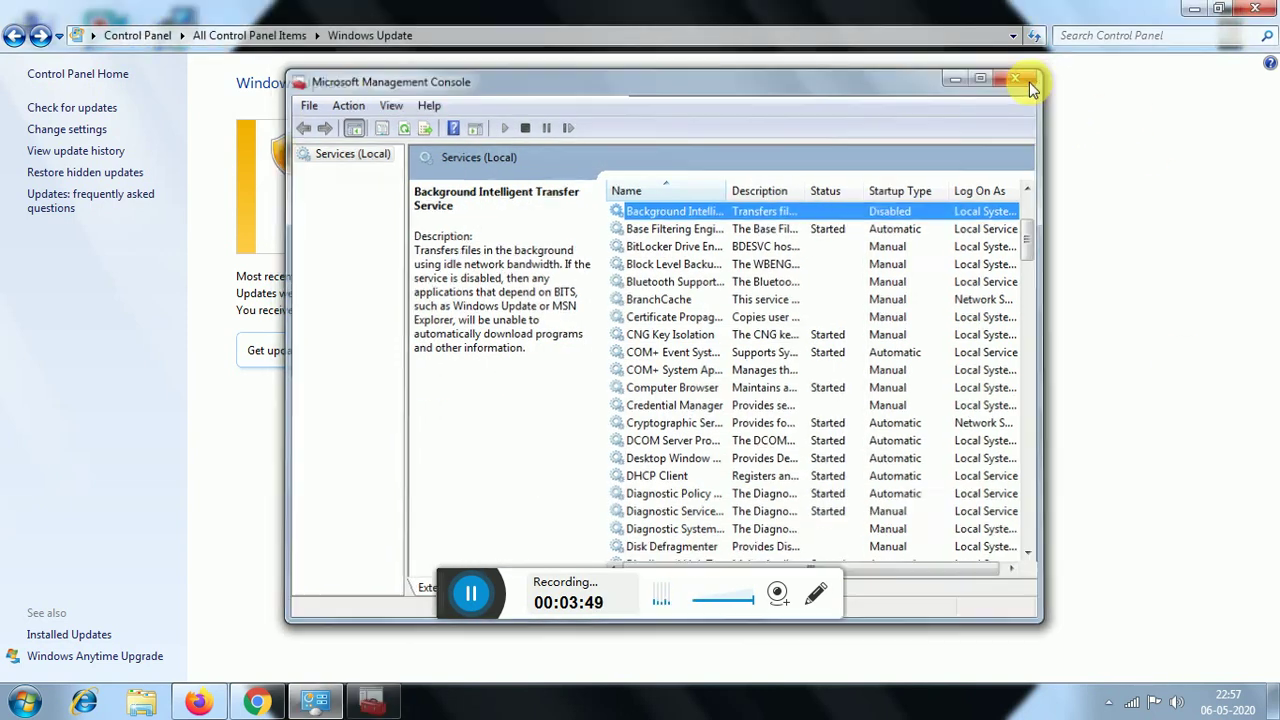
left_click(40, 107)
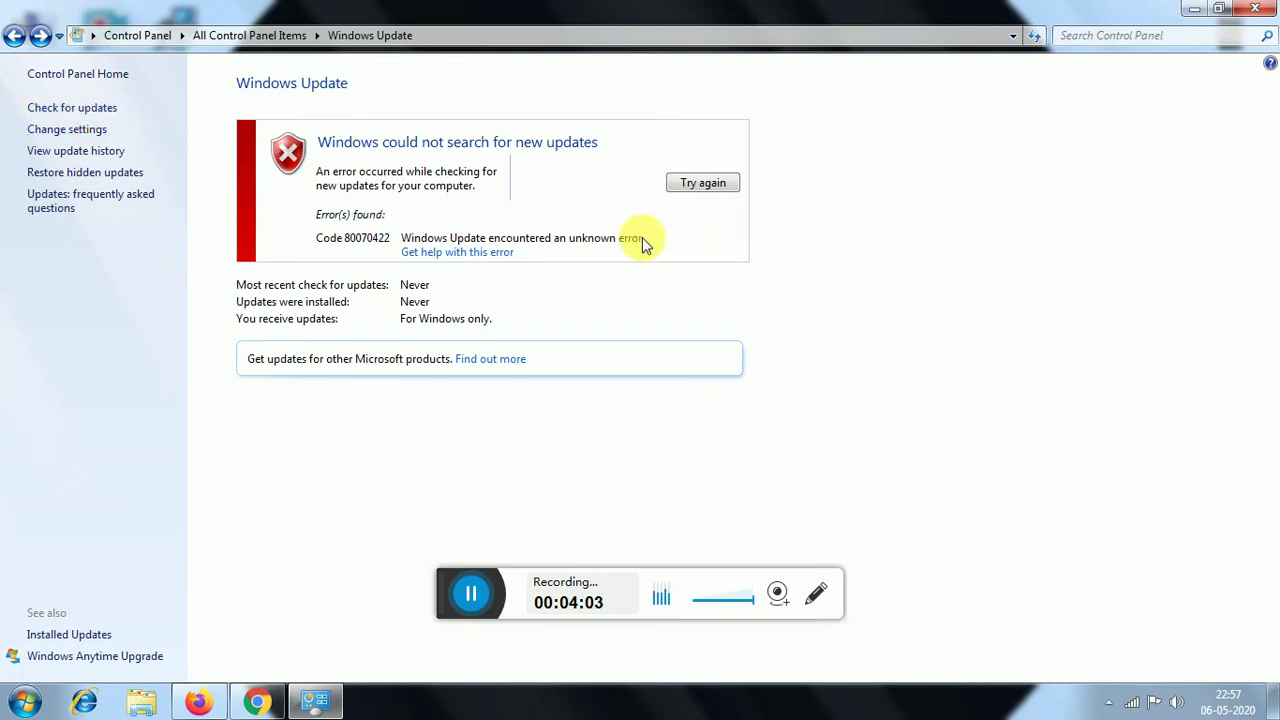
left_click(67, 129)
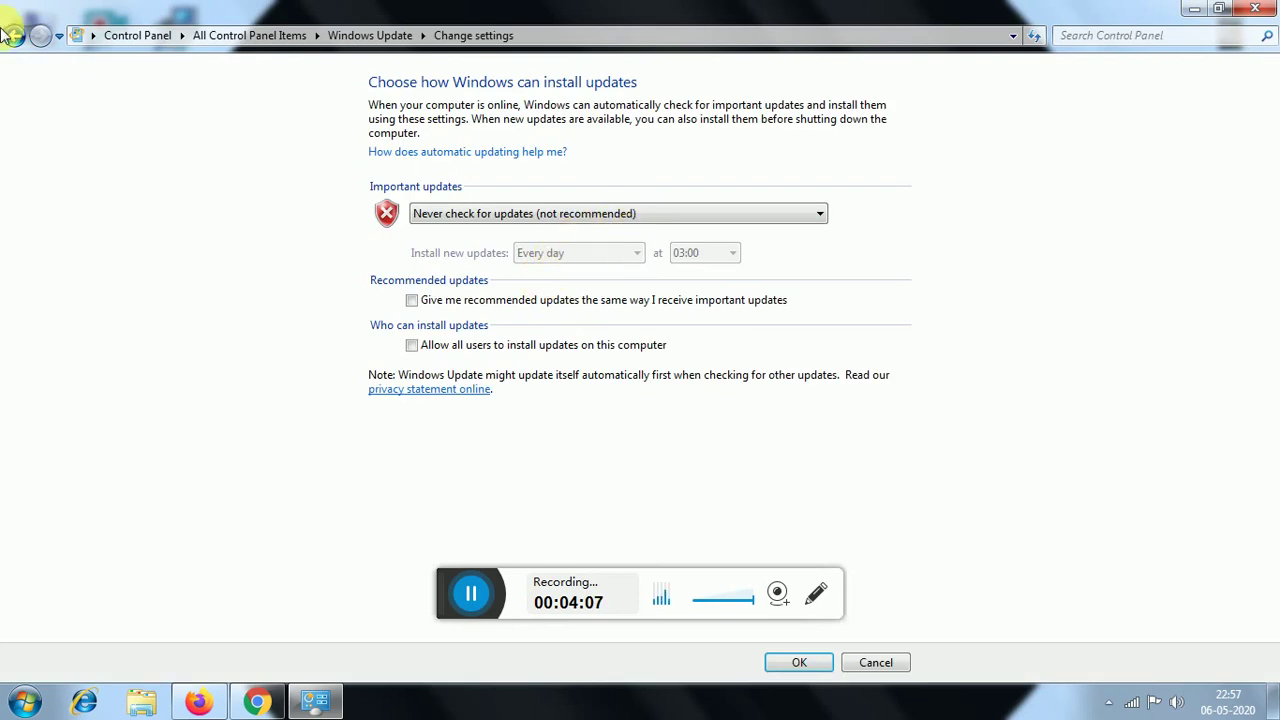
Check for updates again to get error 80070422, then minimize Windows Update.
left_click(12, 36)
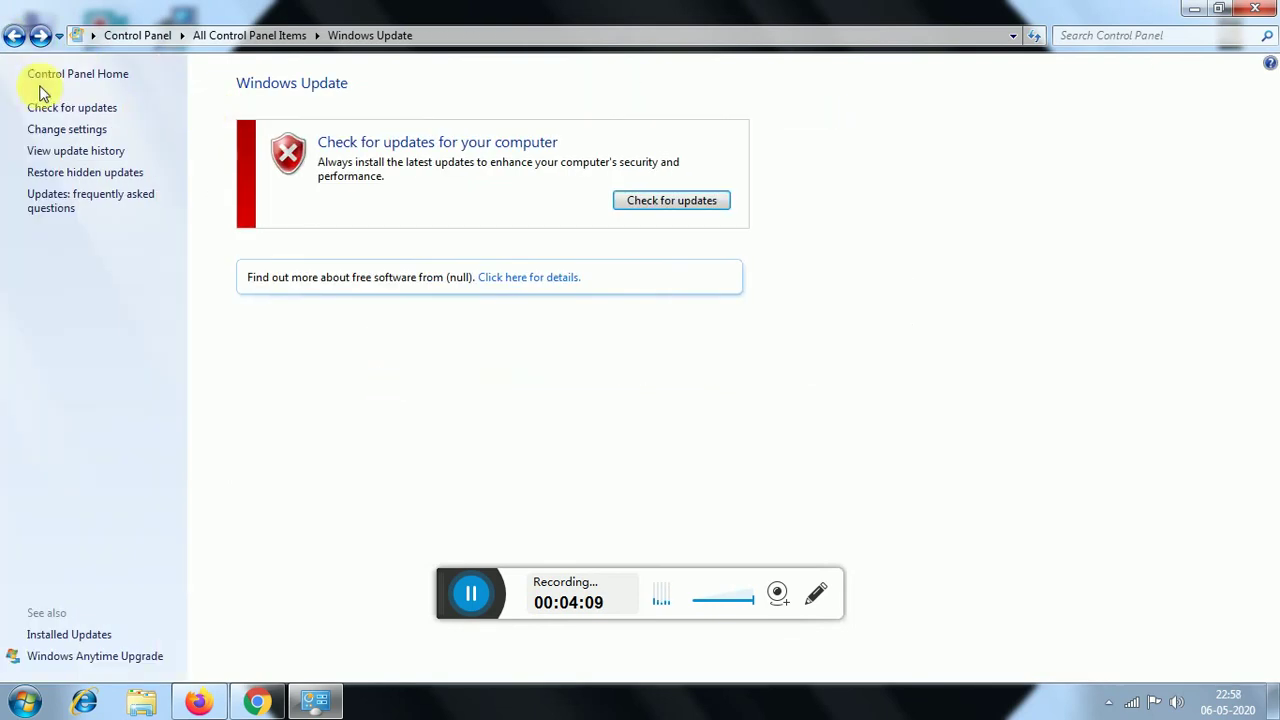
left_click(72, 107)
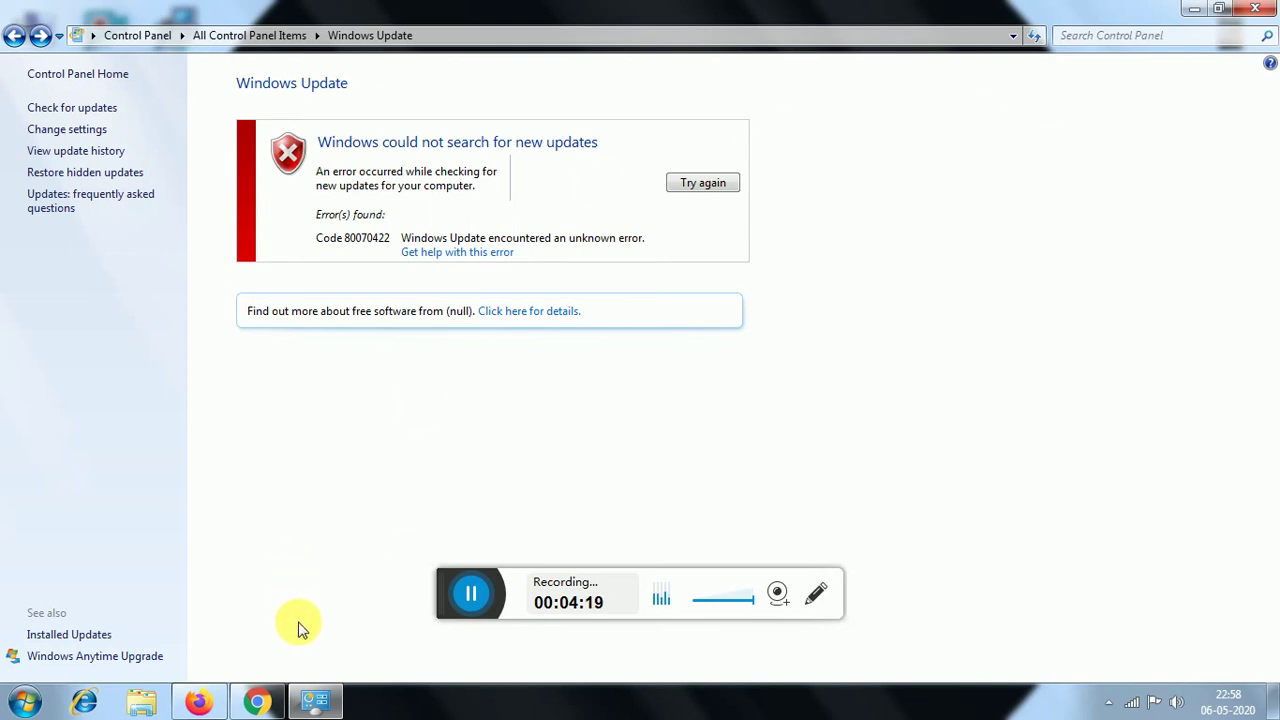
left_click(1194, 10)
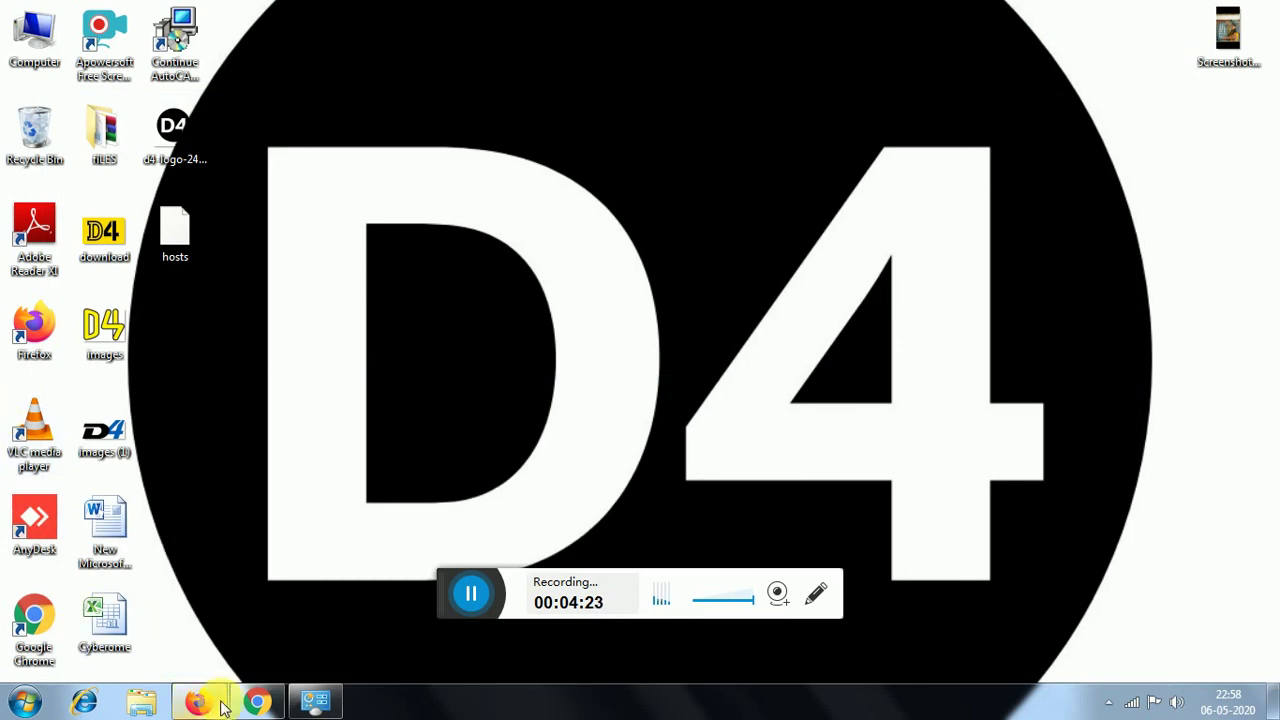
In Chrome, try subscribing to the D4 Dreamz channel and dismiss the sign-in prompt.
left_click(250, 704)
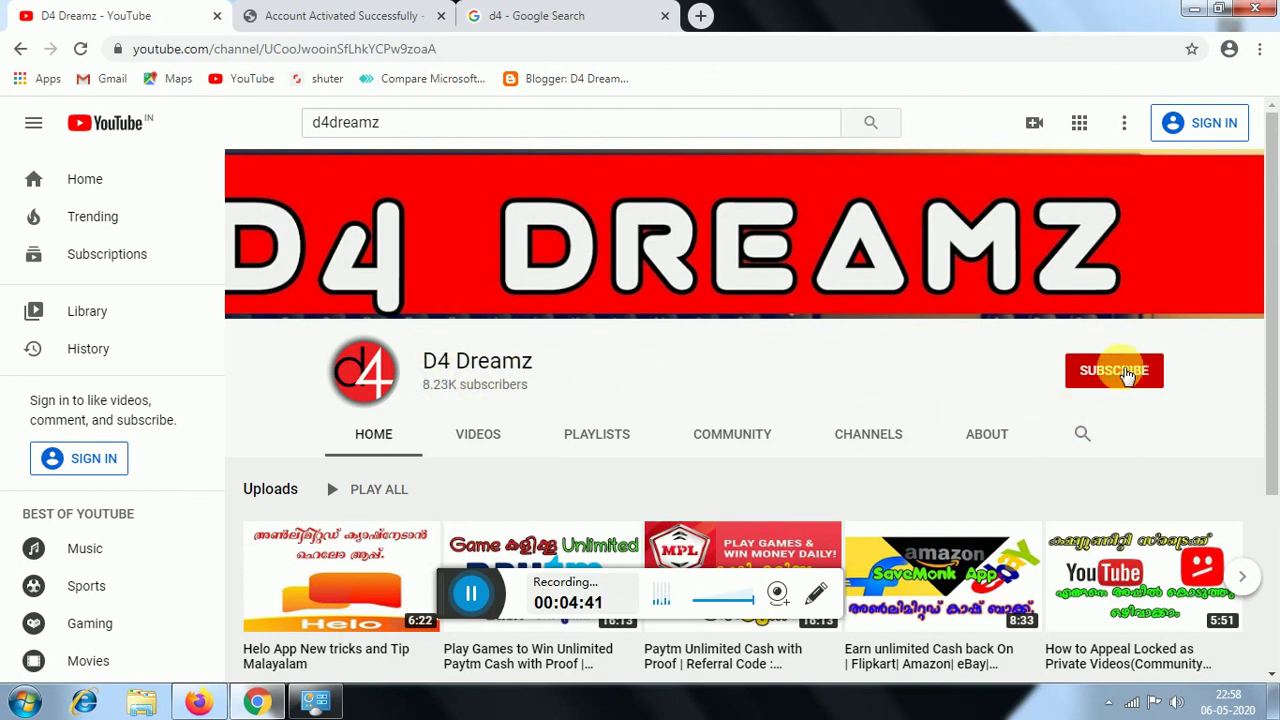
left_click(1127, 373)
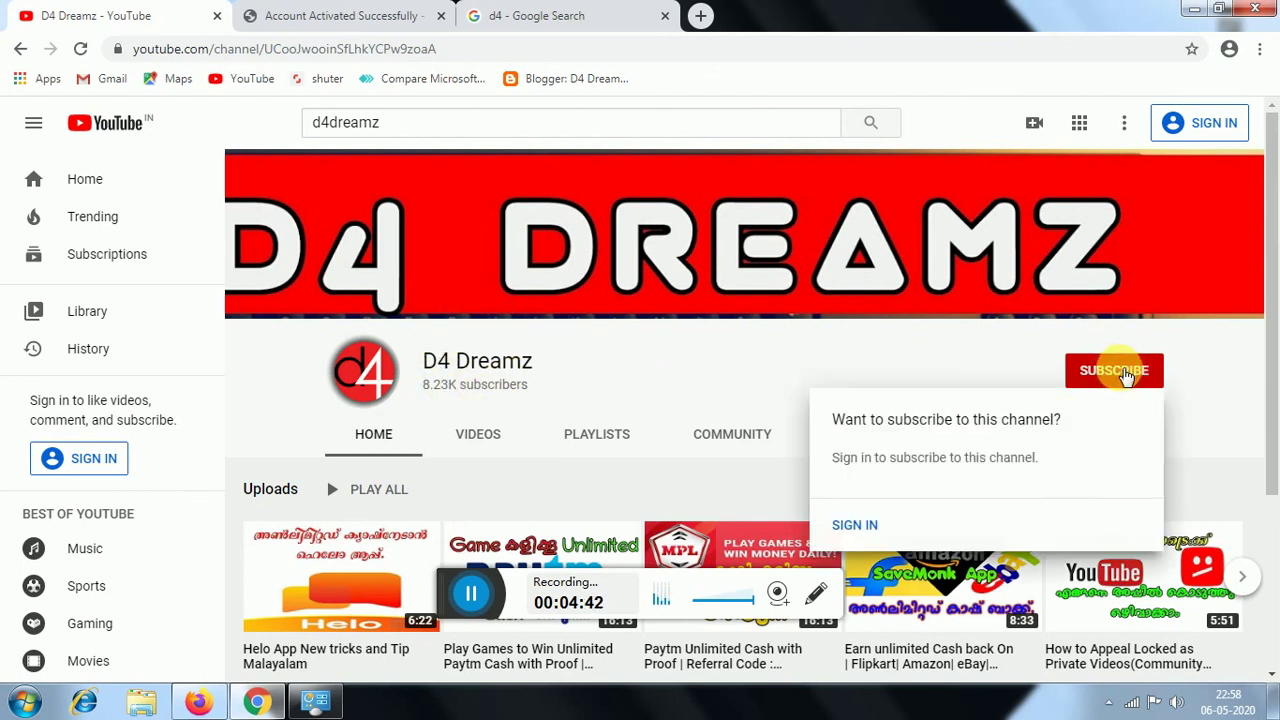
left_click(893, 377)
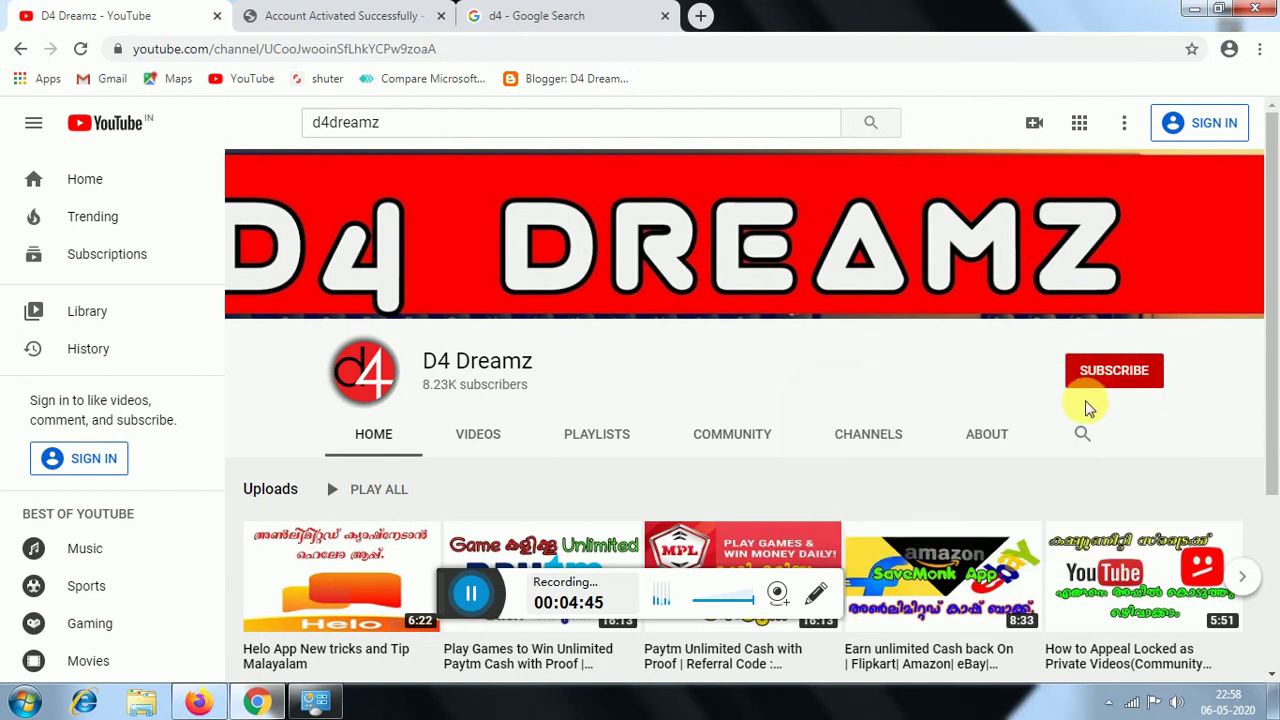